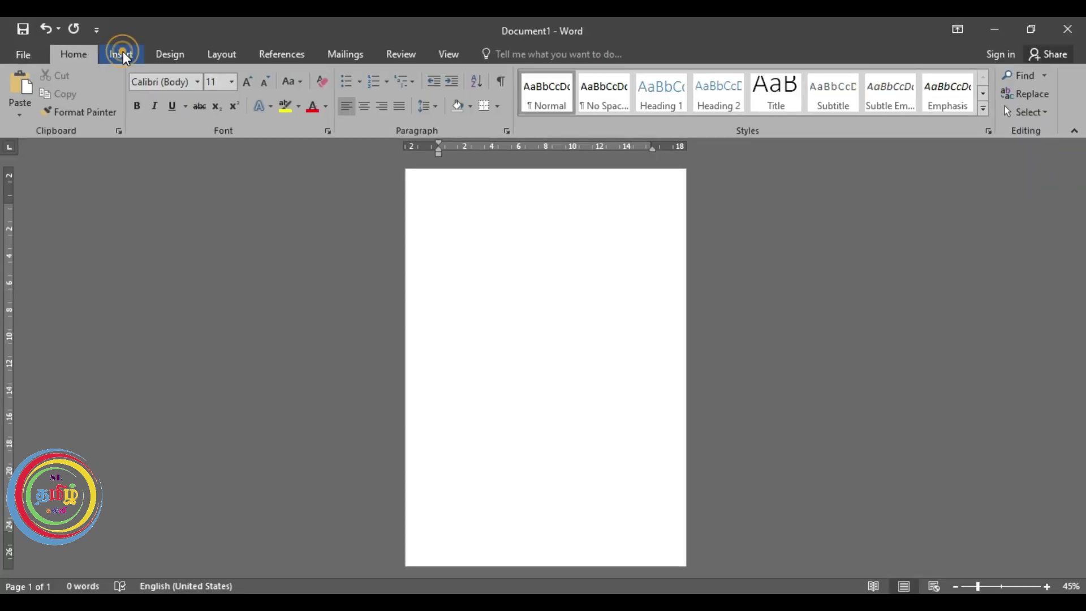
Step: Insert the picture 20210917_112807 from the Desktop folder into the blank document
{"action": "left_click", "coordinate": [237, 99]}
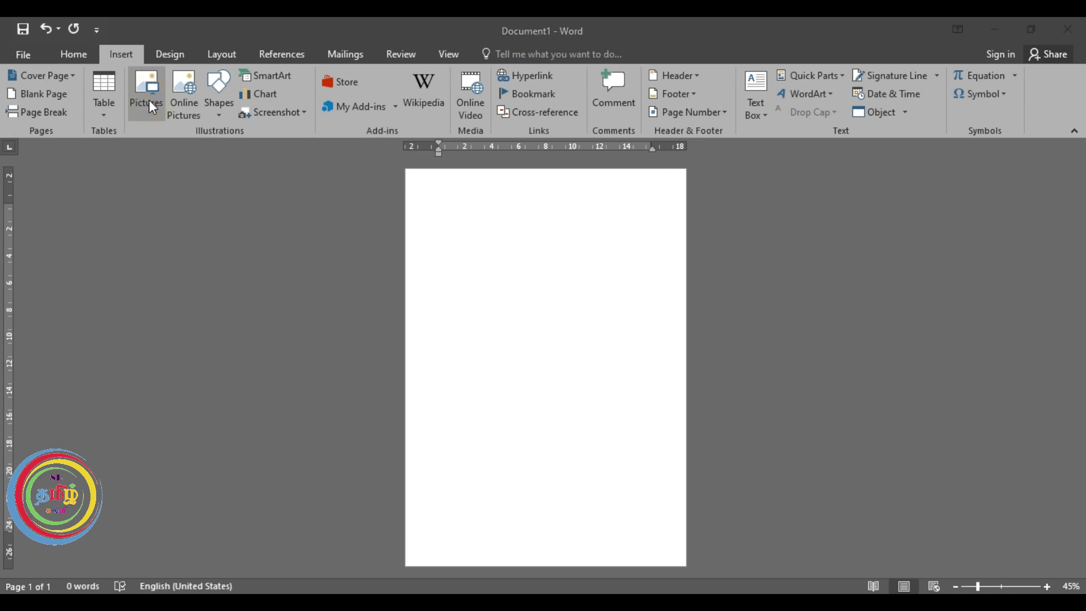
{"action": "left_click", "coordinate": [147, 96]}
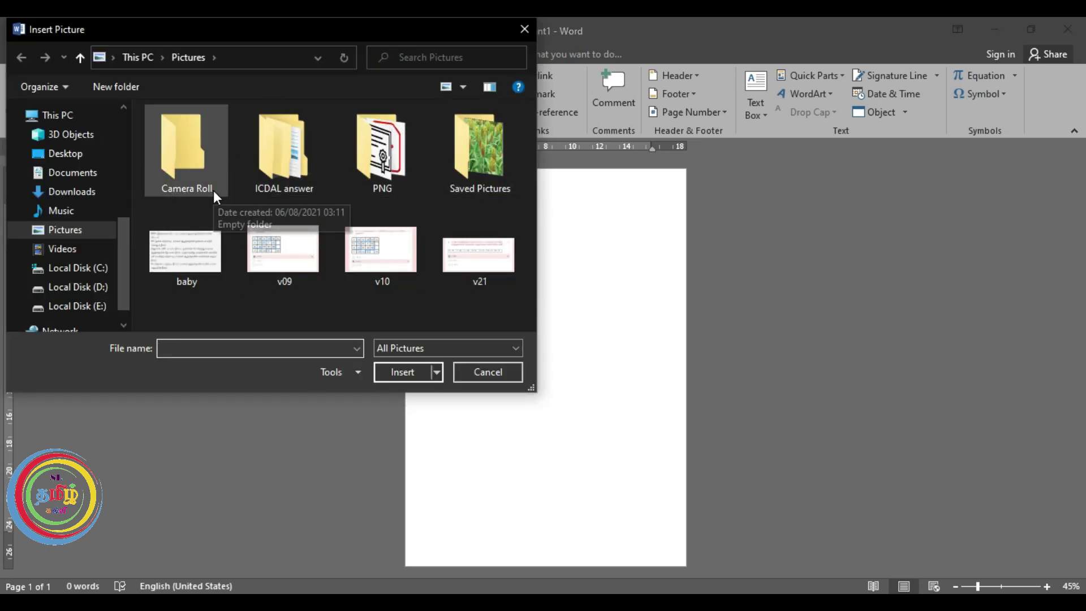
{"action": "left_click", "coordinate": [95, 155]}
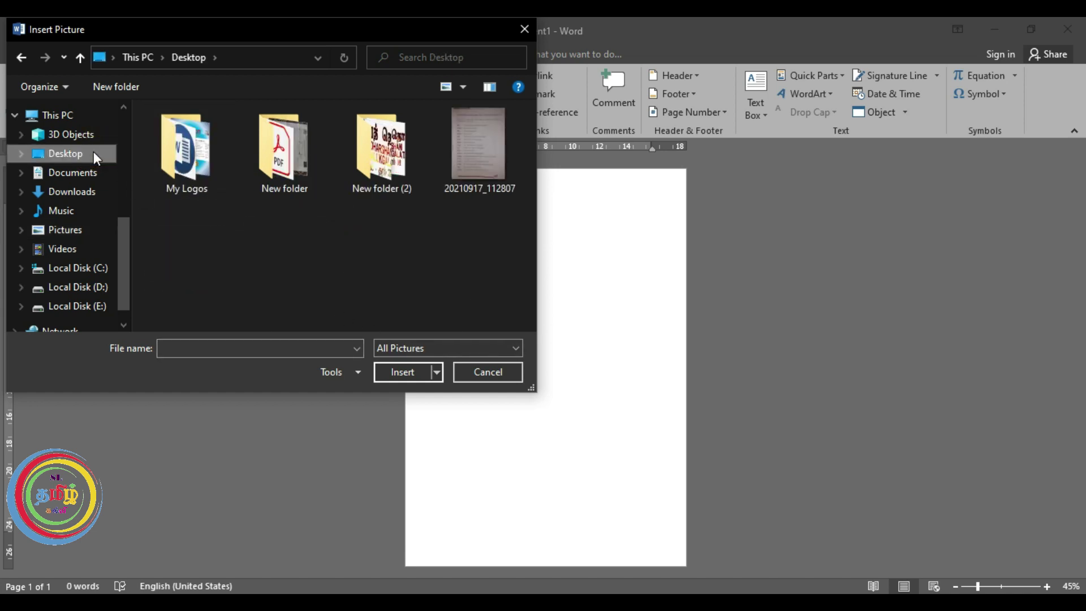
{"action": "left_click", "coordinate": [479, 152]}
{"action": "left_click", "coordinate": [428, 371]}
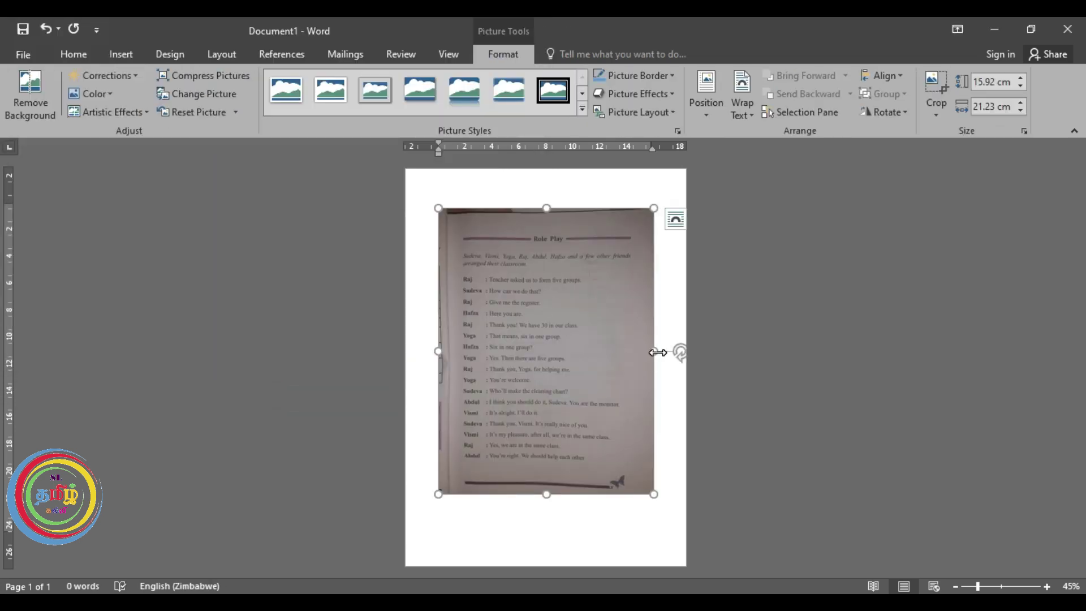
Step: Examine the inserted Role Play page photo up close, from its heading to the last line of text
{"action": "left_click", "coordinate": [678, 365]}
{"action": "scroll", "coordinate": [679, 365], "scroll_direction": "up", "scroll_amount": 5}
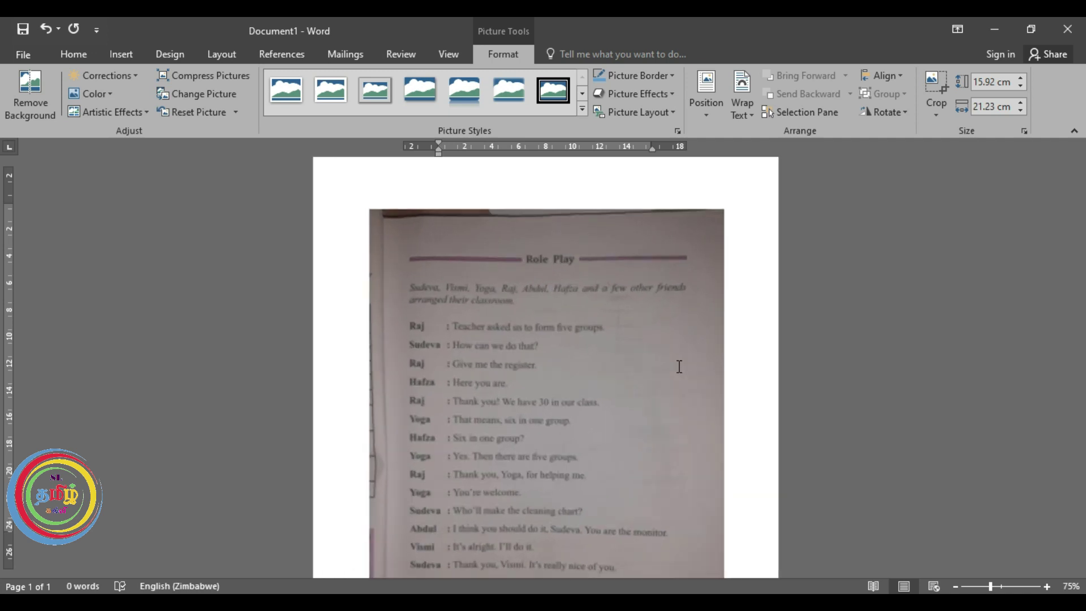
{"action": "left_click", "coordinate": [646, 357]}
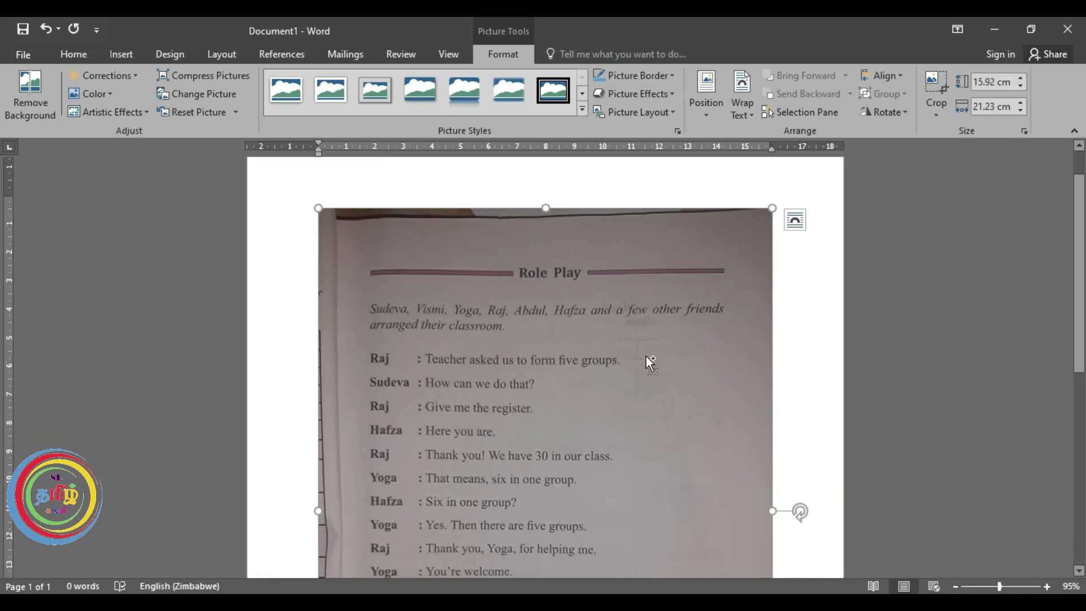
{"action": "scroll", "coordinate": [646, 356], "scroll_direction": "down", "scroll_amount": 2}
{"action": "scroll", "coordinate": [646, 355], "scroll_direction": "down", "scroll_amount": 3}
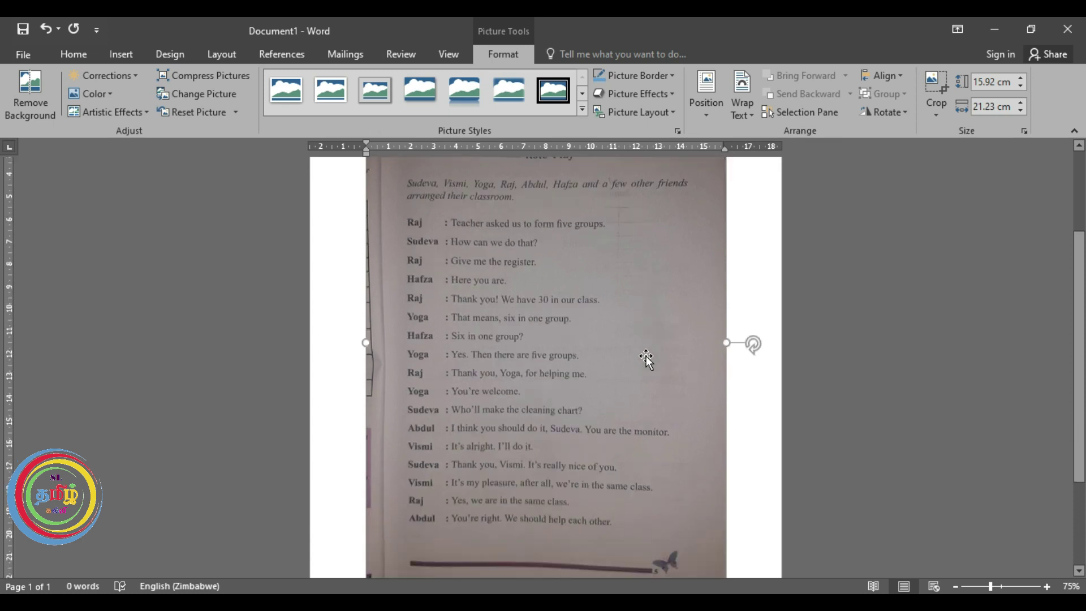
{"action": "scroll", "coordinate": [646, 356], "scroll_direction": "up", "scroll_amount": 3}
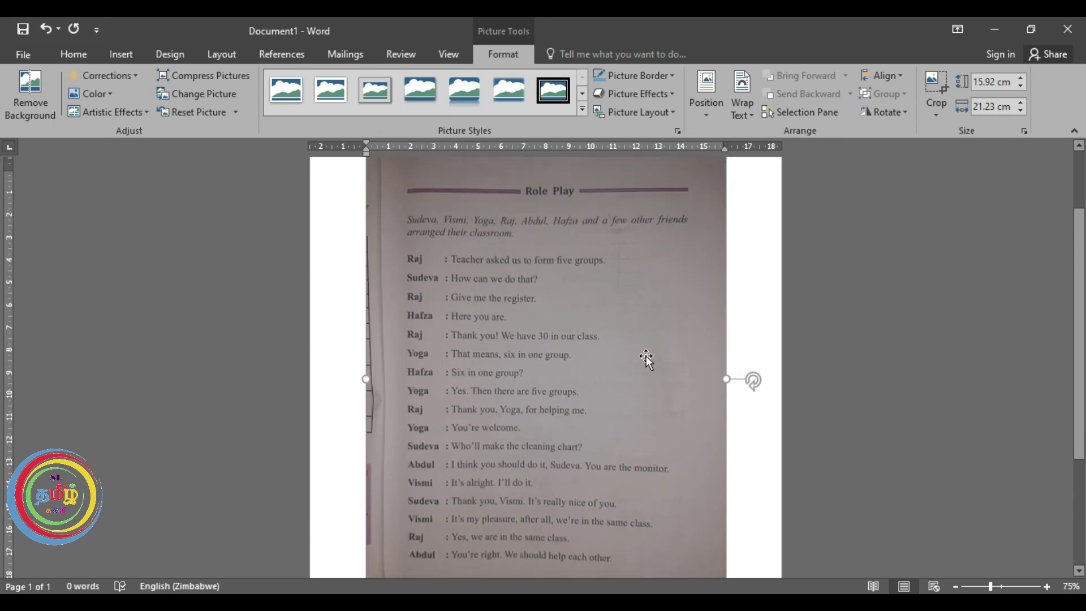
{"action": "scroll", "coordinate": [646, 355], "scroll_direction": "down", "scroll_amount": 2}
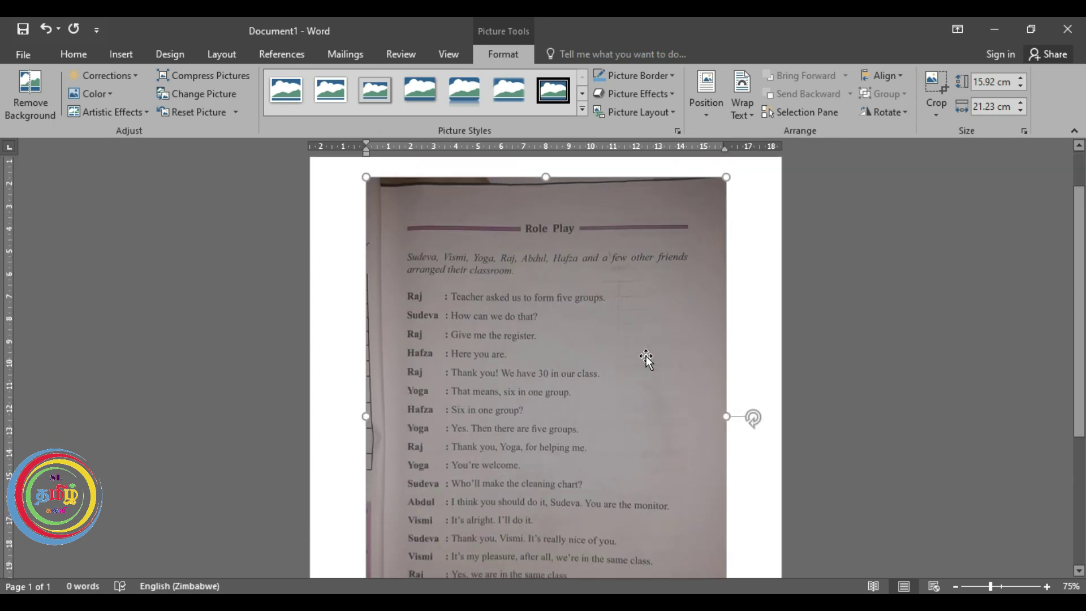
{"action": "scroll", "coordinate": [646, 355], "scroll_direction": "up", "scroll_amount": 1}
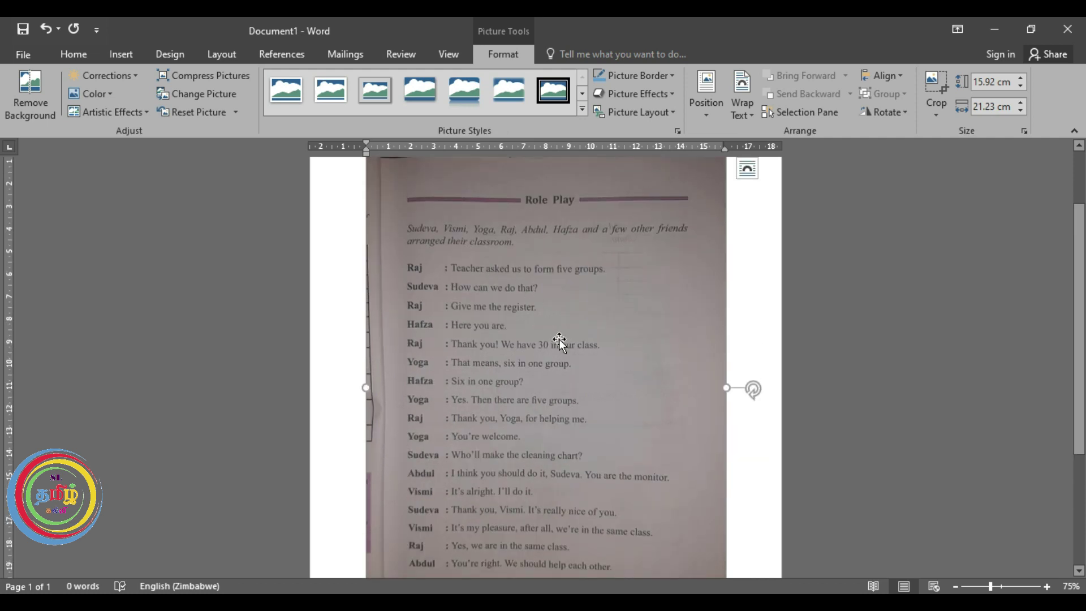
{"action": "scroll", "coordinate": [559, 339], "scroll_direction": "up", "scroll_amount": 1, "text": "ctrl"}
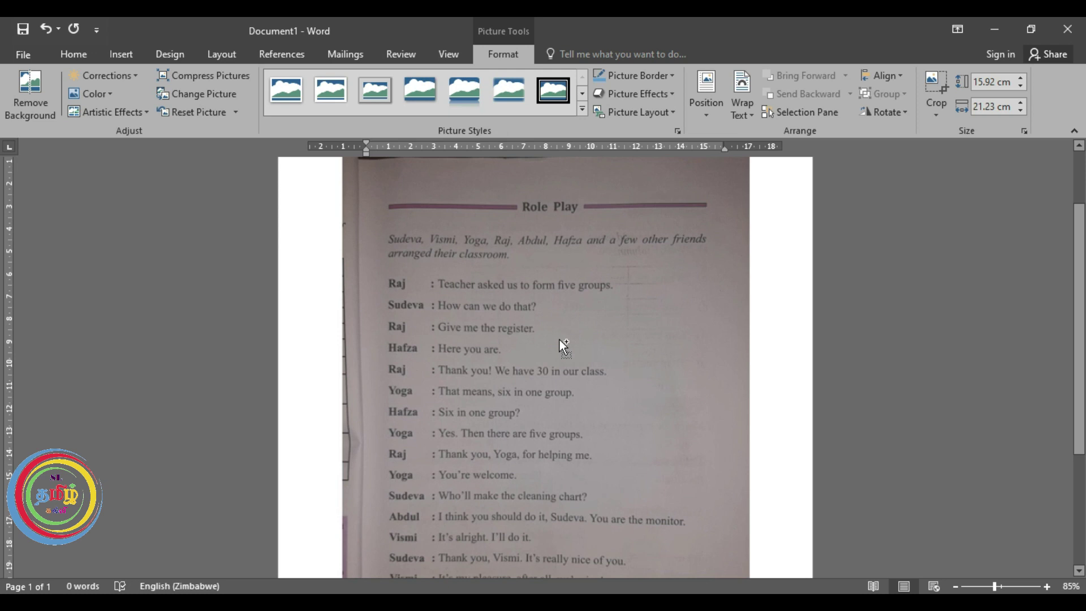
{"action": "scroll", "coordinate": [559, 339], "scroll_direction": "down", "scroll_amount": 2, "text": "ctrl"}
{"action": "left_click", "coordinate": [493, 280]}
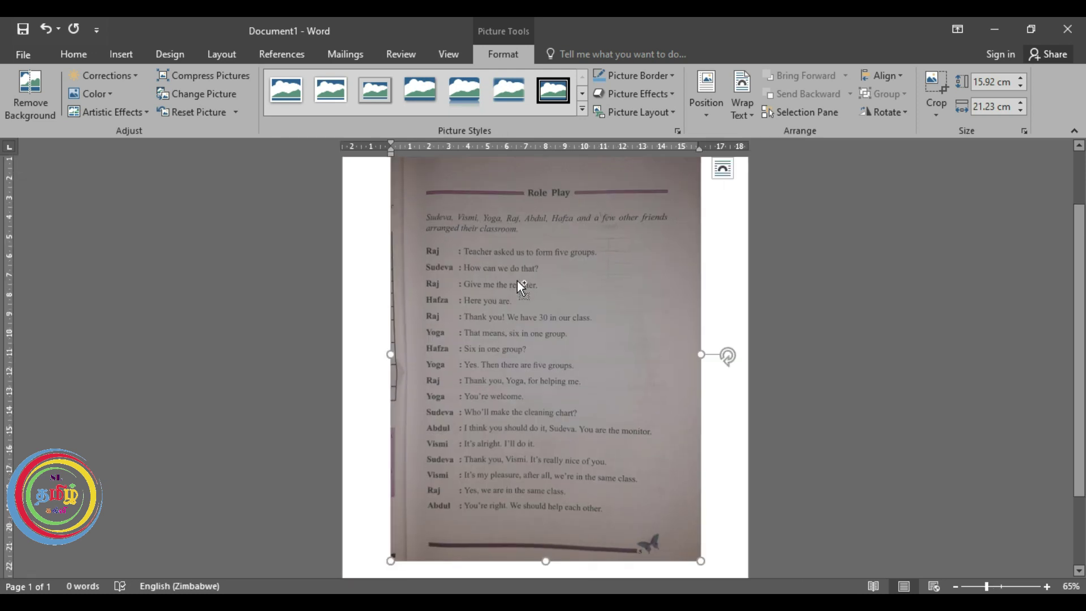
{"action": "scroll", "coordinate": [517, 280], "scroll_direction": "down", "scroll_amount": 2, "text": "ctrl"}
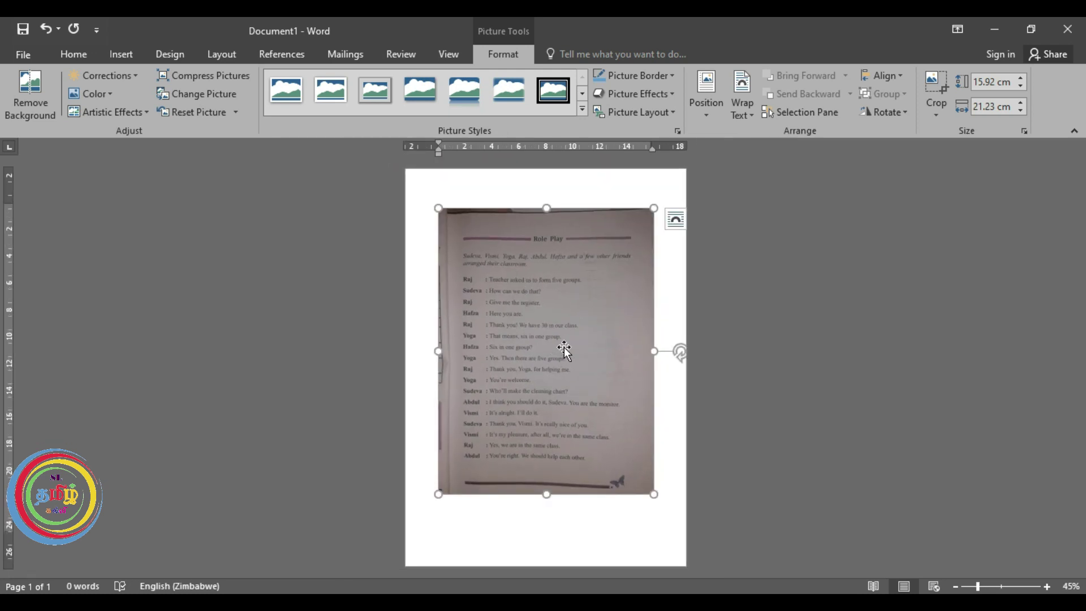
Step: Set the picture's text wrapping to In Front of Text and move it slightly lower on the page
{"action": "left_click", "coordinate": [531, 319]}
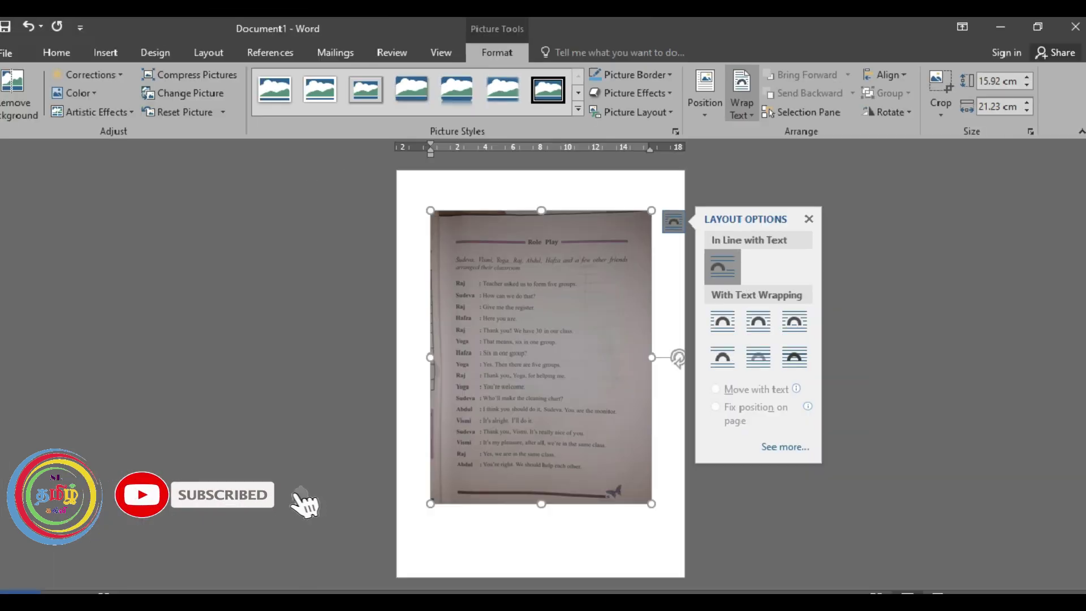
{"action": "left_click", "coordinate": [750, 116]}
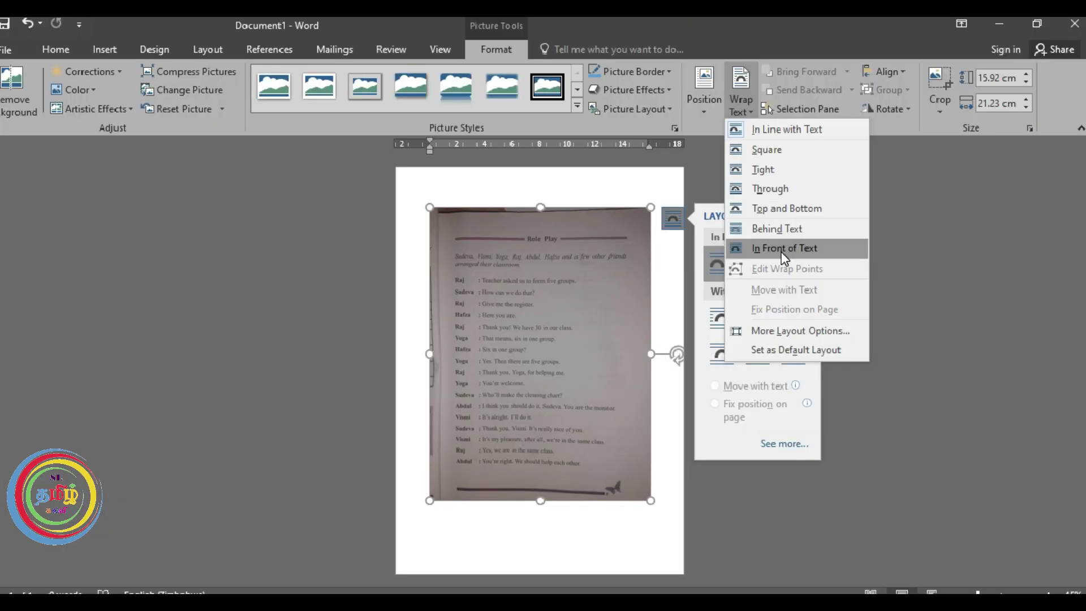
{"action": "left_click", "coordinate": [788, 244]}
{"action": "left_click", "coordinate": [751, 116]}
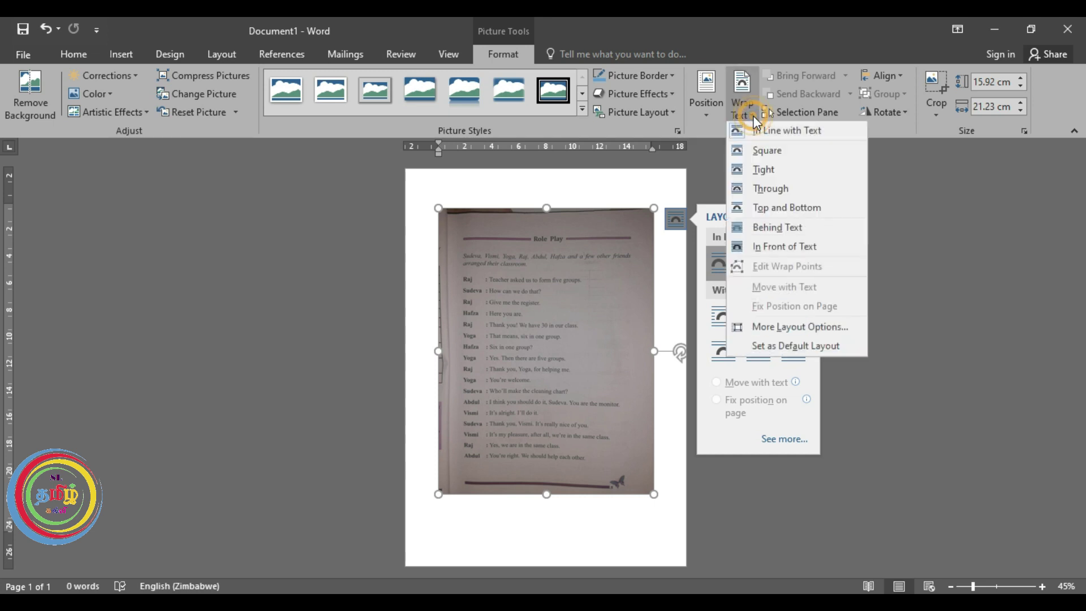
{"action": "left_click", "coordinate": [780, 249]}
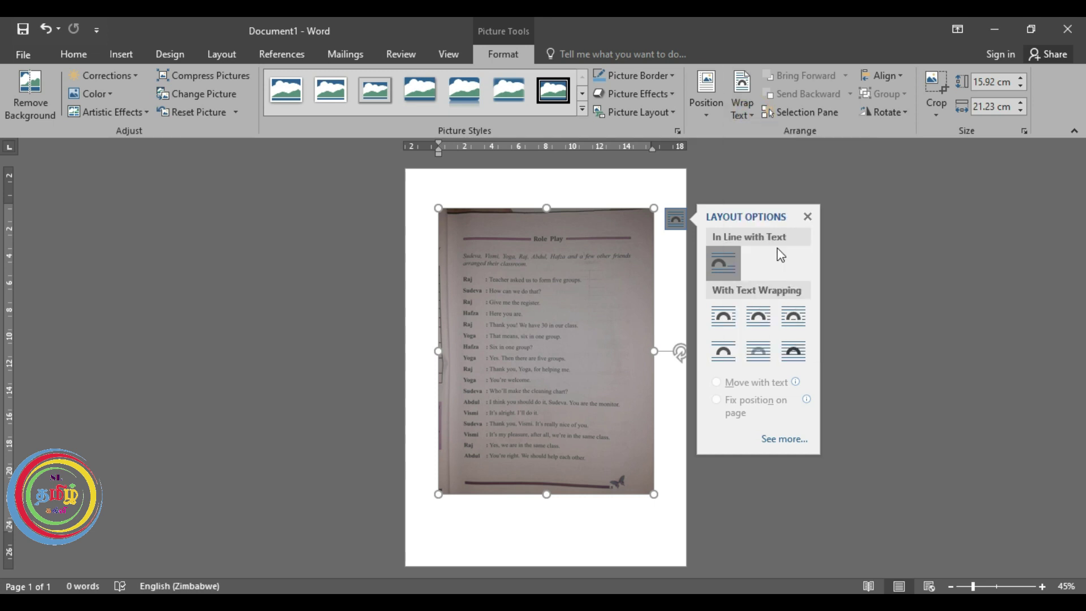
{"action": "left_click", "coordinate": [807, 216]}
{"action": "mouse_move", "coordinate": [612, 257]}
{"action": "left_mouse_down"}
{"action": "mouse_move", "coordinate": [601, 280]}
{"action": "mouse_move", "coordinate": [610, 271]}
{"action": "left_mouse_up"}
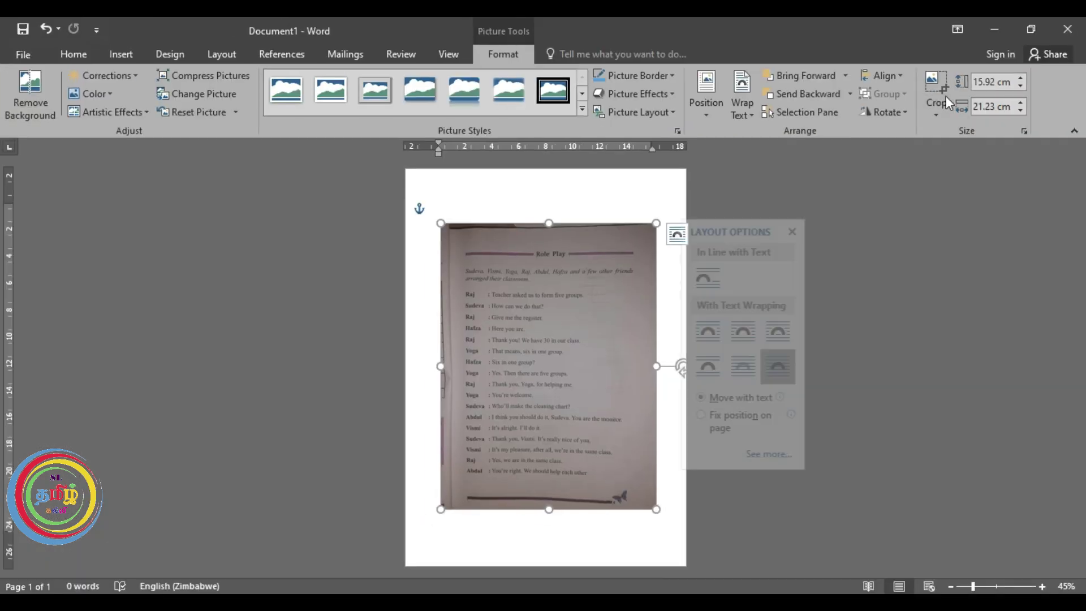
Step: Crop all four edges of the picture around the Role Play heading and dialogue, to about 14.38 by 18.43 cm
{"action": "left_click", "coordinate": [408, 372]}
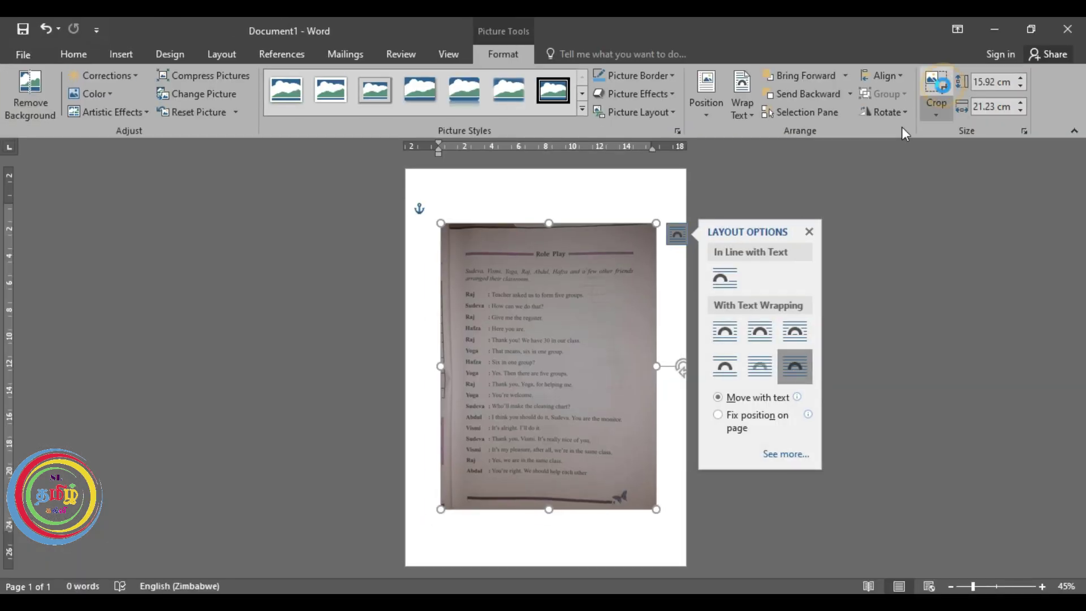
{"action": "left_click", "coordinate": [936, 90]}
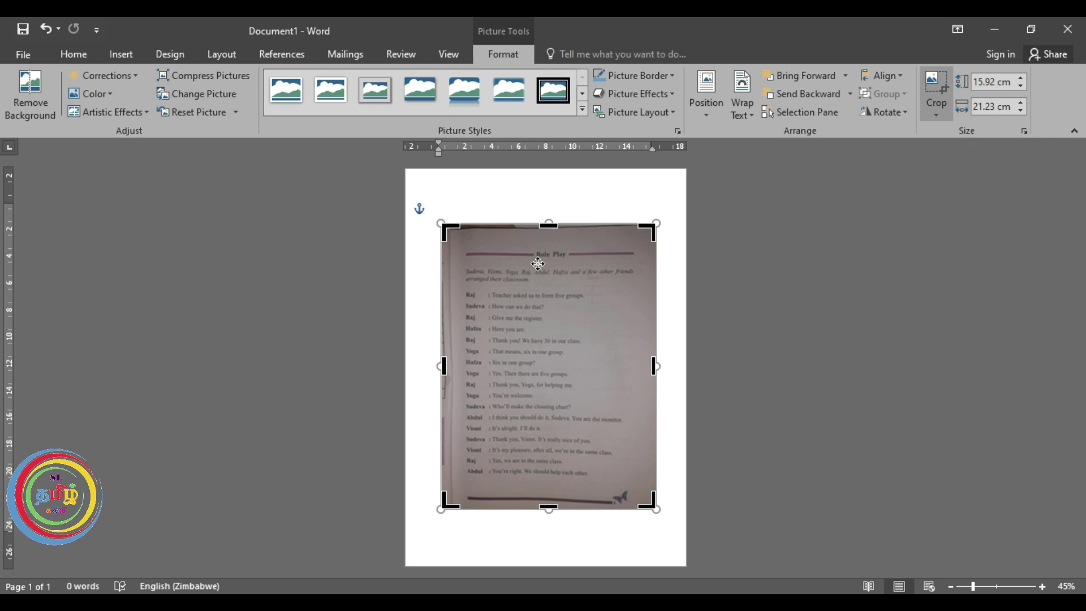
{"action": "scroll", "coordinate": [538, 264], "scroll_direction": "up", "scroll_amount": 4, "text": "ctrl"}
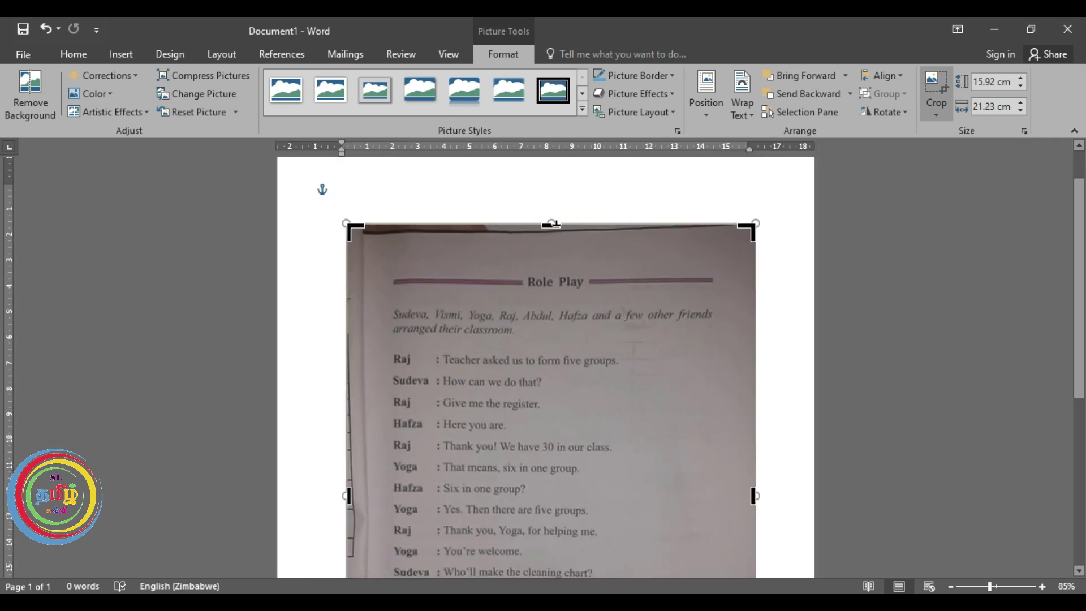
{"action": "left_click_drag", "start_coordinate": [553, 224], "coordinate": [554, 245]}
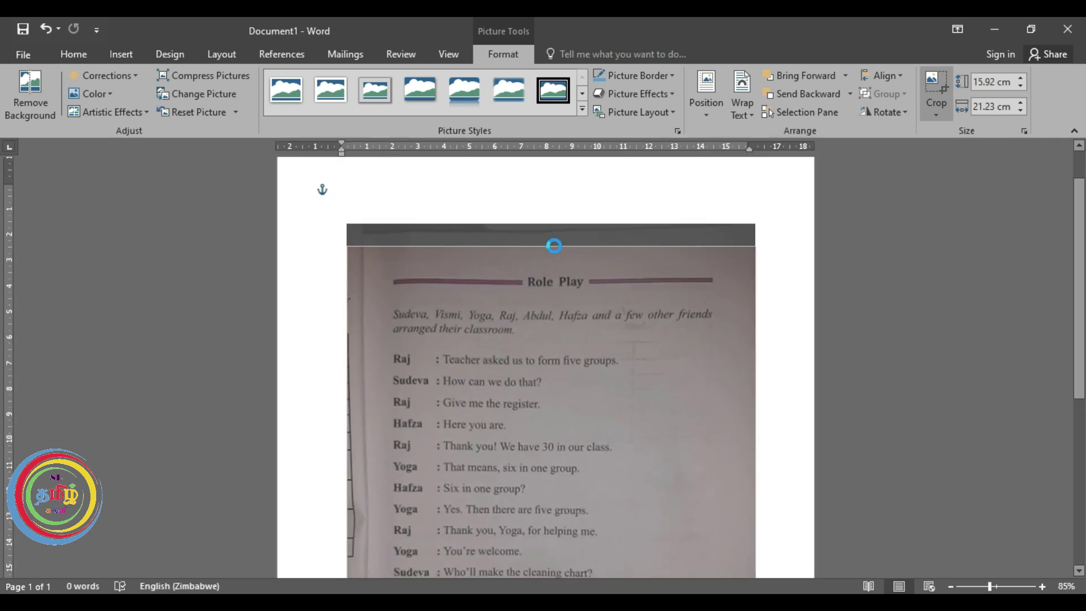
{"action": "scroll", "coordinate": [634, 288], "scroll_direction": "down", "scroll_amount": 3}
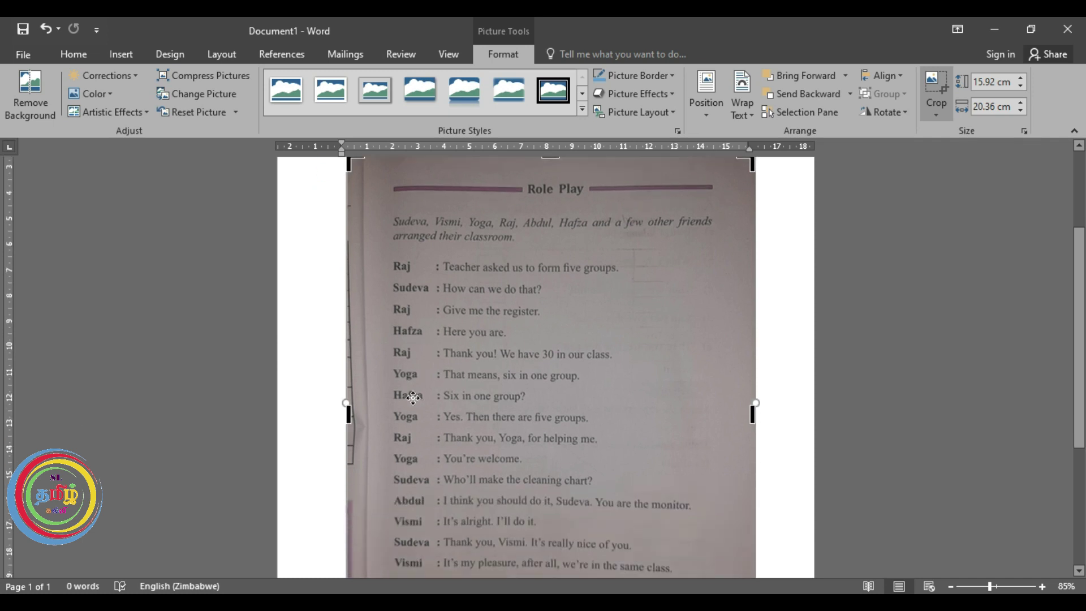
{"action": "left_click_drag", "start_coordinate": [347, 417], "coordinate": [378, 419]}
{"action": "left_click_drag", "start_coordinate": [752, 416], "coordinate": [744, 417]}
{"action": "scroll", "coordinate": [703, 393], "scroll_direction": "down", "scroll_amount": 5}
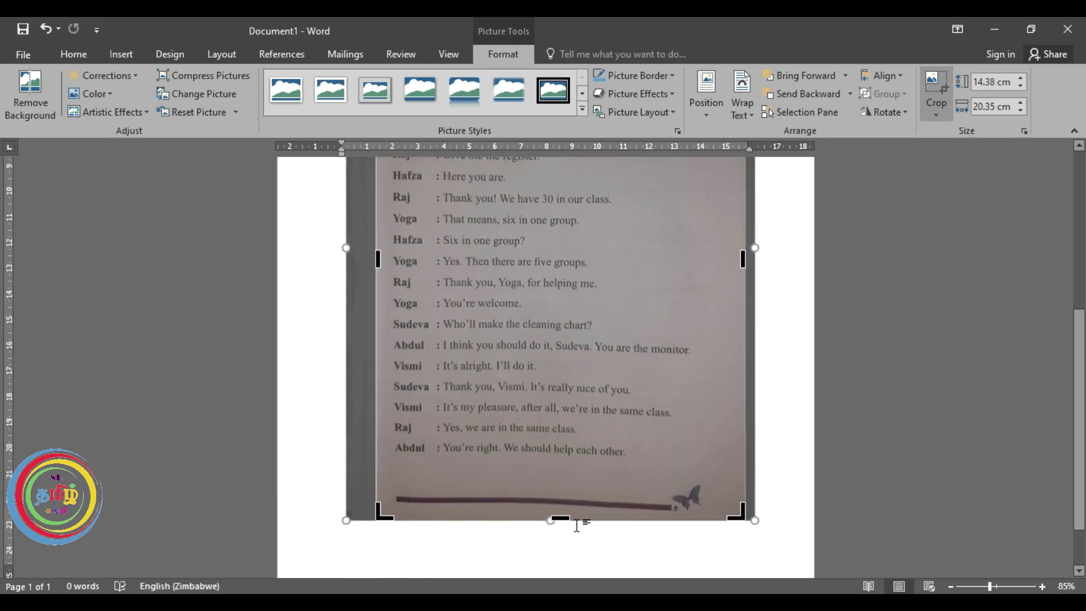
{"action": "left_click_drag", "start_coordinate": [560, 517], "coordinate": [570, 471]}
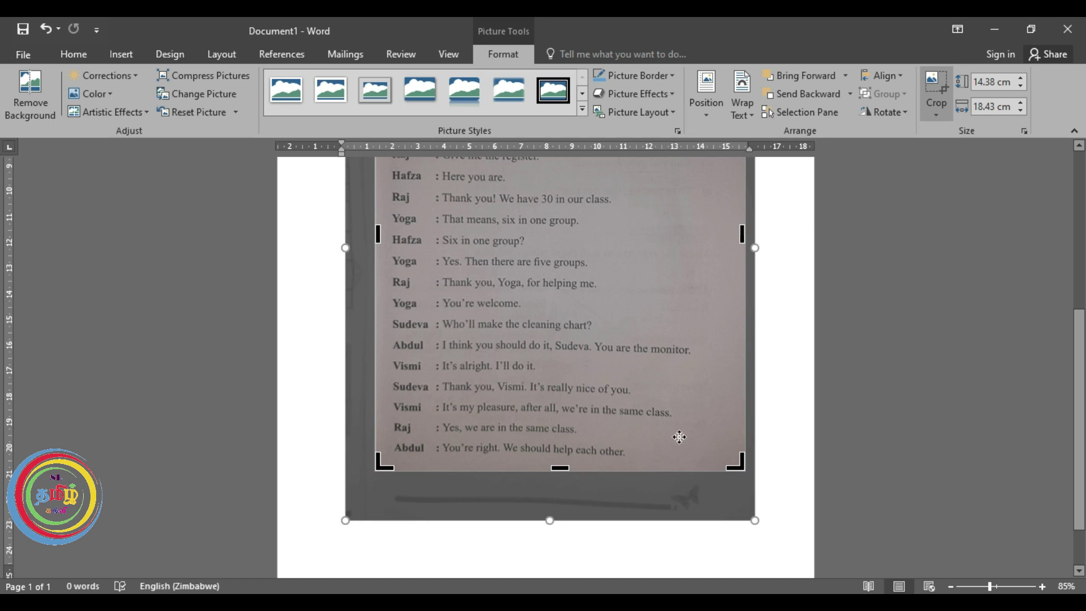
{"action": "scroll", "coordinate": [679, 436], "scroll_direction": "down", "scroll_amount": 3}
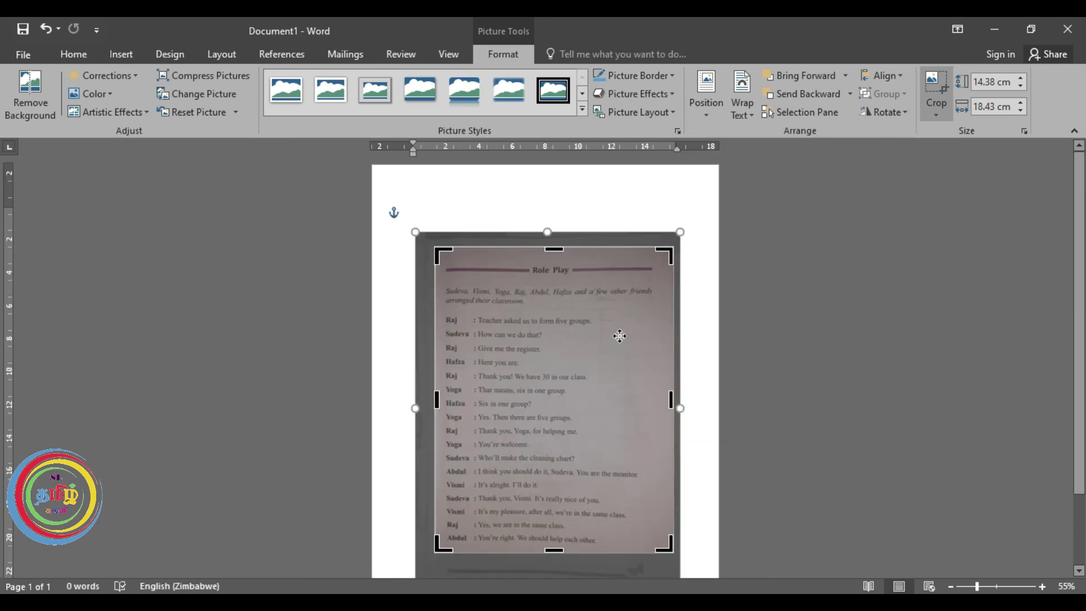
{"action": "left_click", "coordinate": [698, 335]}
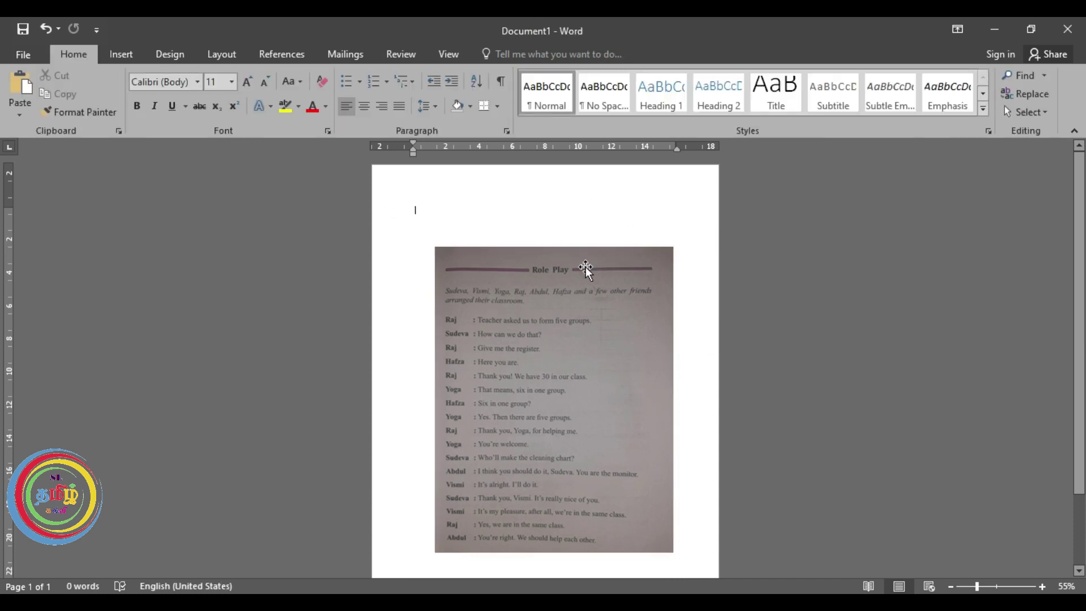
Step: Open the Picture Corrections options for the cropped picture
{"action": "left_click", "coordinate": [531, 291]}
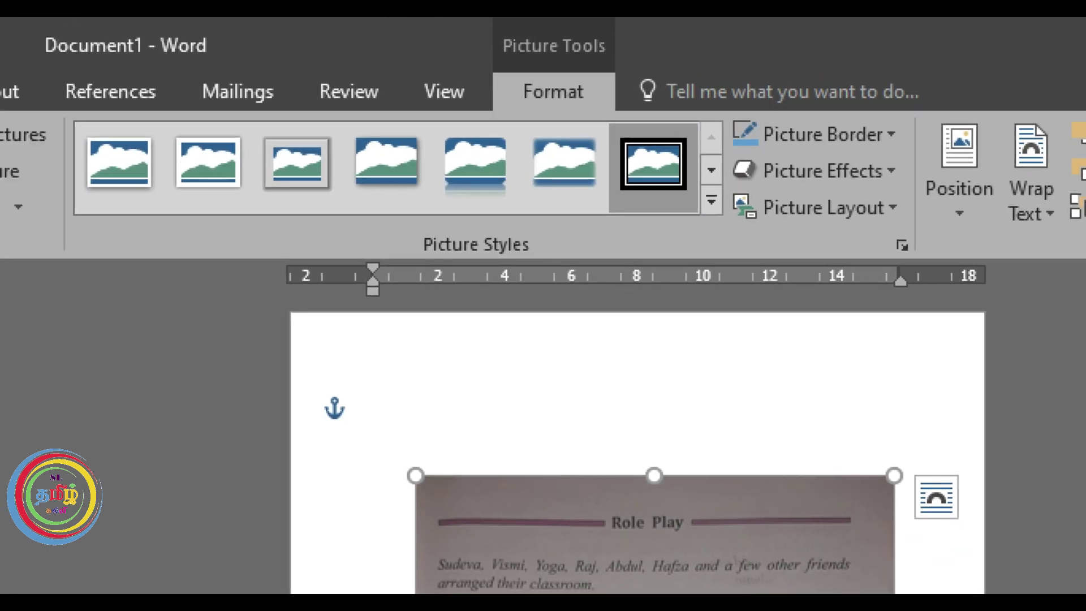
{"action": "left_click", "coordinate": [936, 497]}
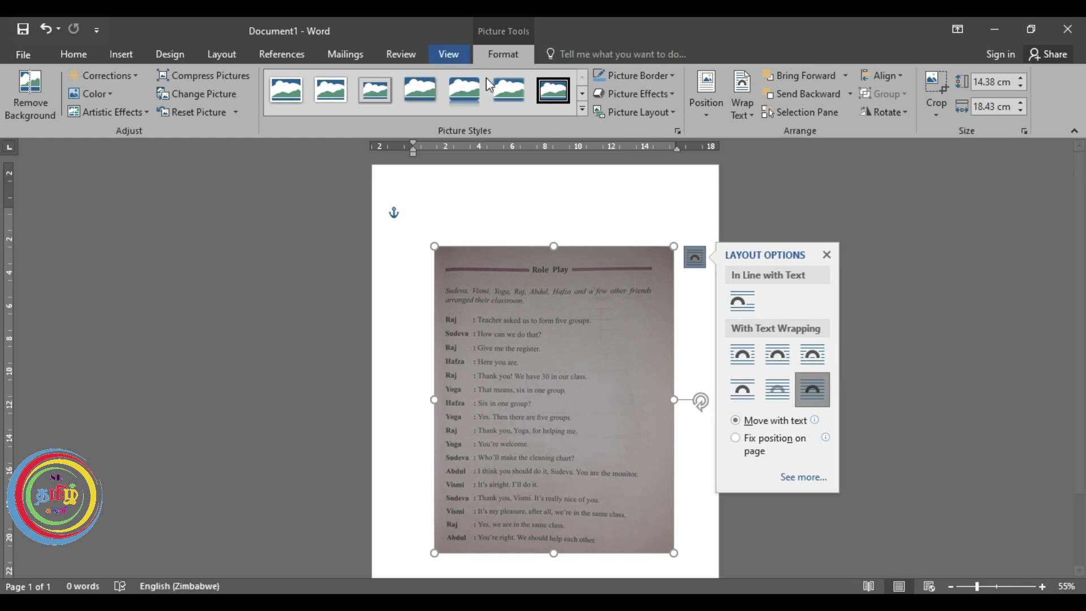
{"action": "left_click", "coordinate": [832, 257]}
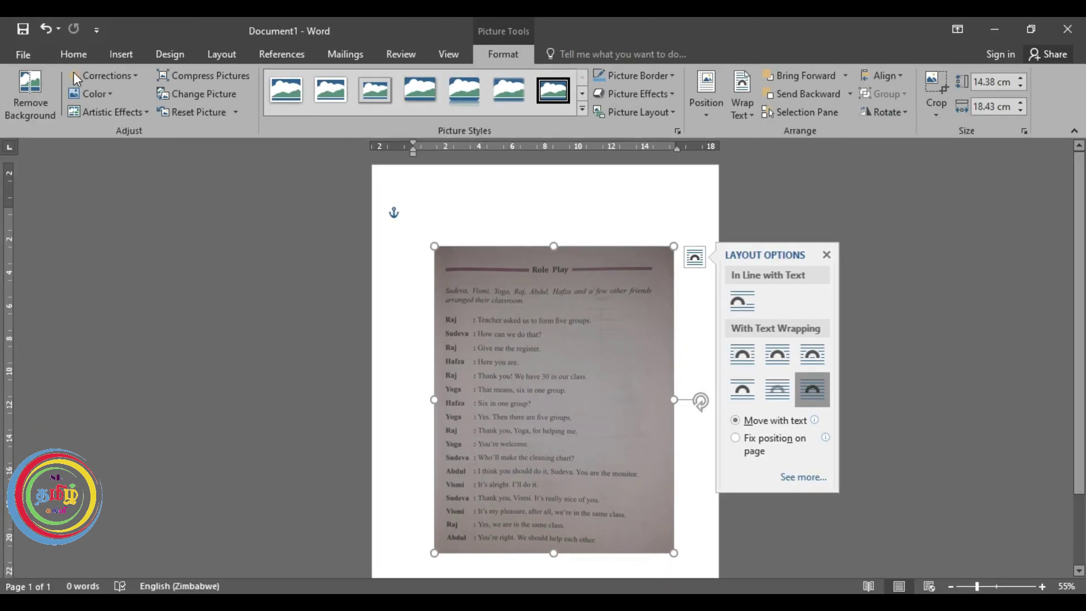
{"action": "left_click", "coordinate": [131, 77]}
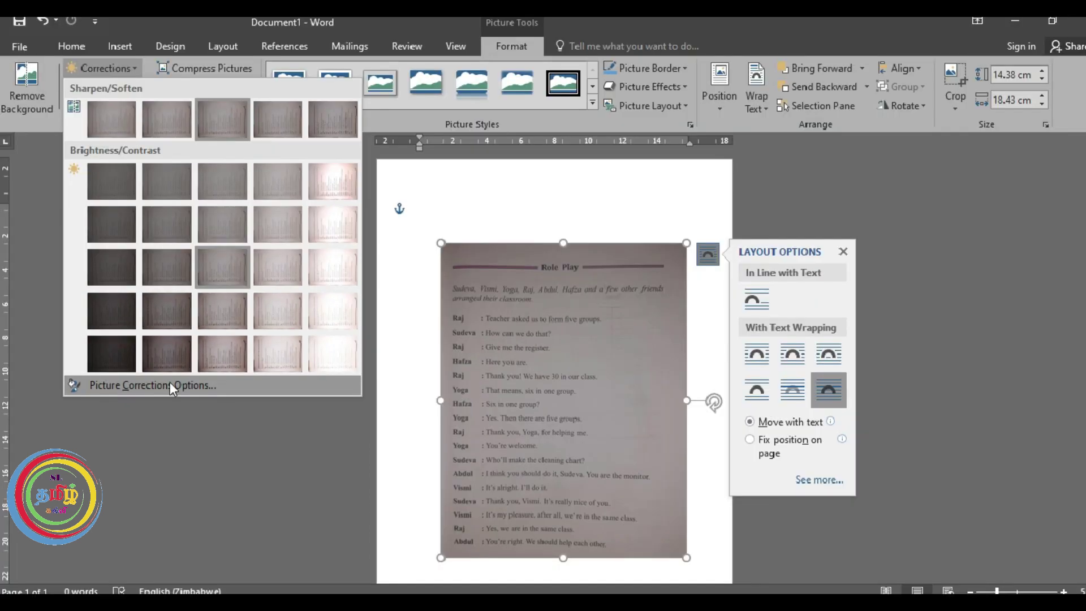
{"action": "key", "text": "Escape"}
{"action": "left_click", "coordinate": [137, 75]}
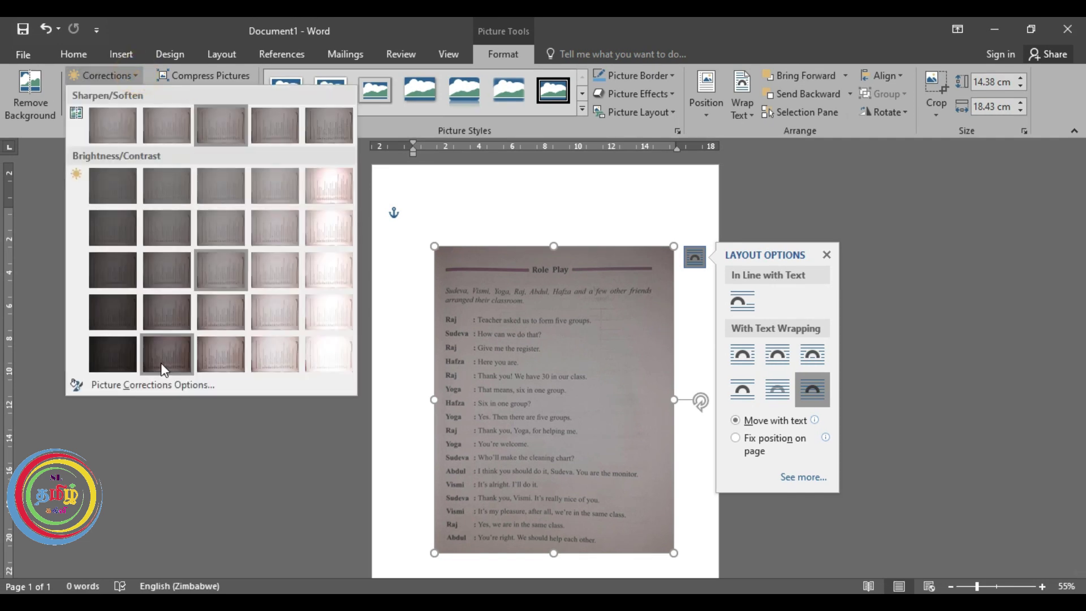
{"action": "left_click", "coordinate": [168, 383]}
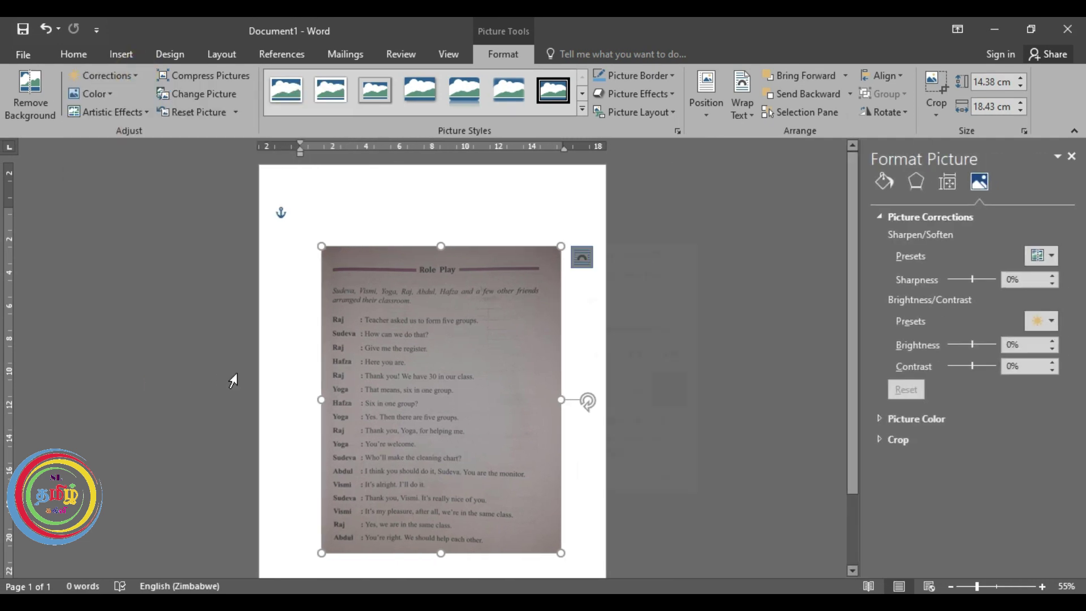
{"action": "left_click", "coordinate": [582, 258]}
{"action": "left_click", "coordinate": [714, 256]}
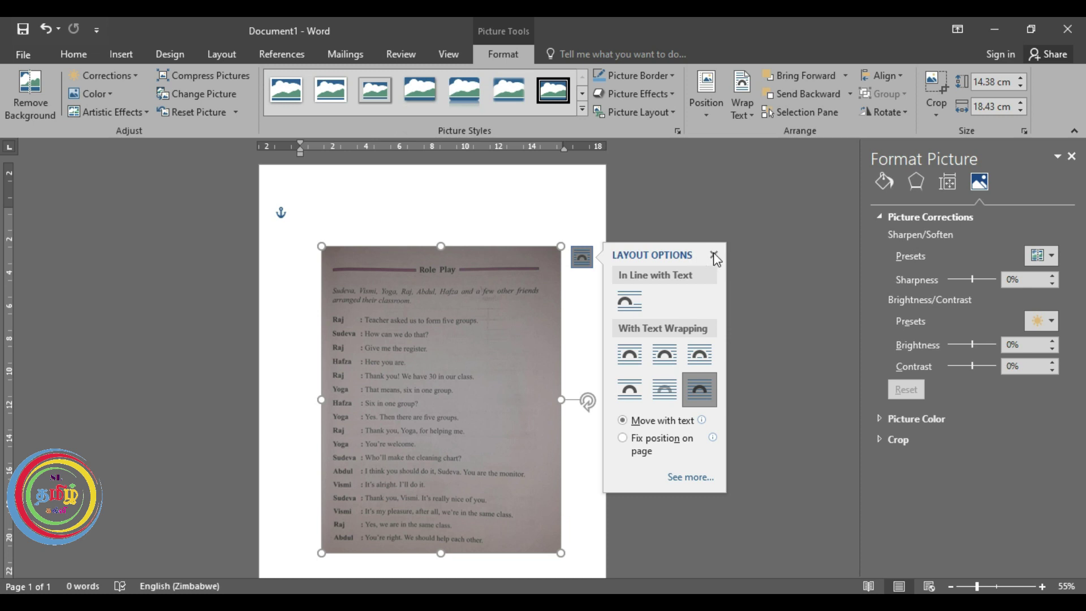
{"action": "left_click", "coordinate": [713, 255]}
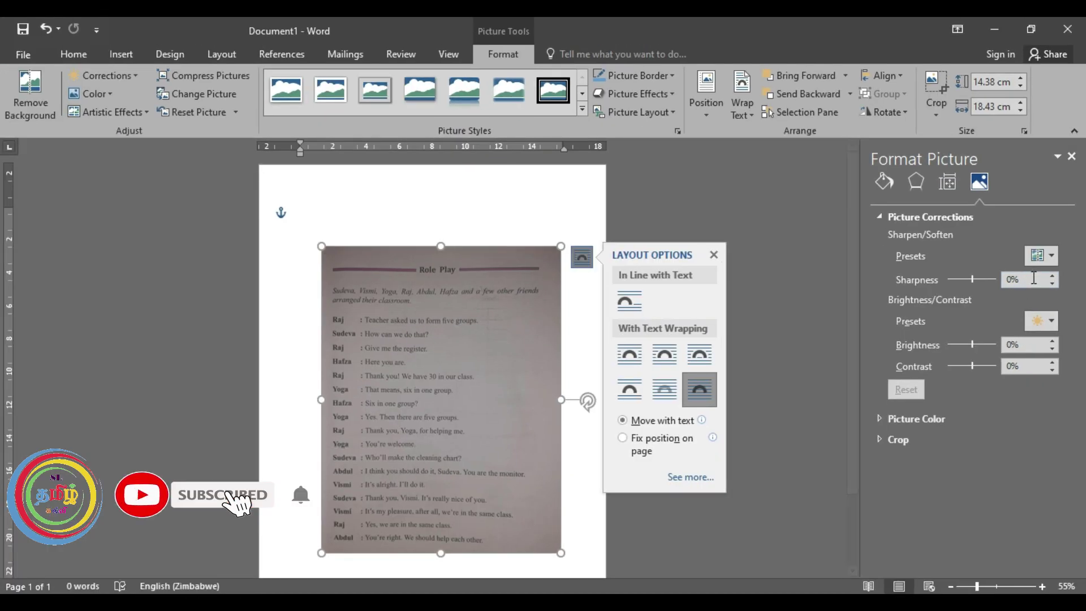
Step: Set the Role Play picture's sharpness to 70% and close its layout options
{"action": "left_click_drag", "start_coordinate": [1034, 278], "coordinate": [998, 277]}
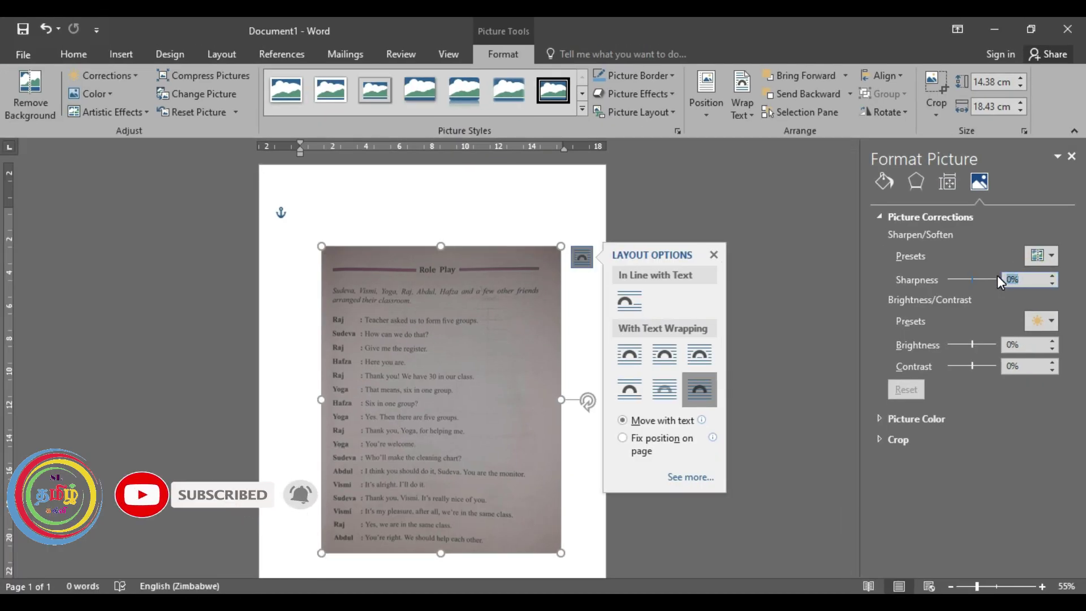
{"action": "type", "text": "70"}
{"action": "key", "text": "Return"}
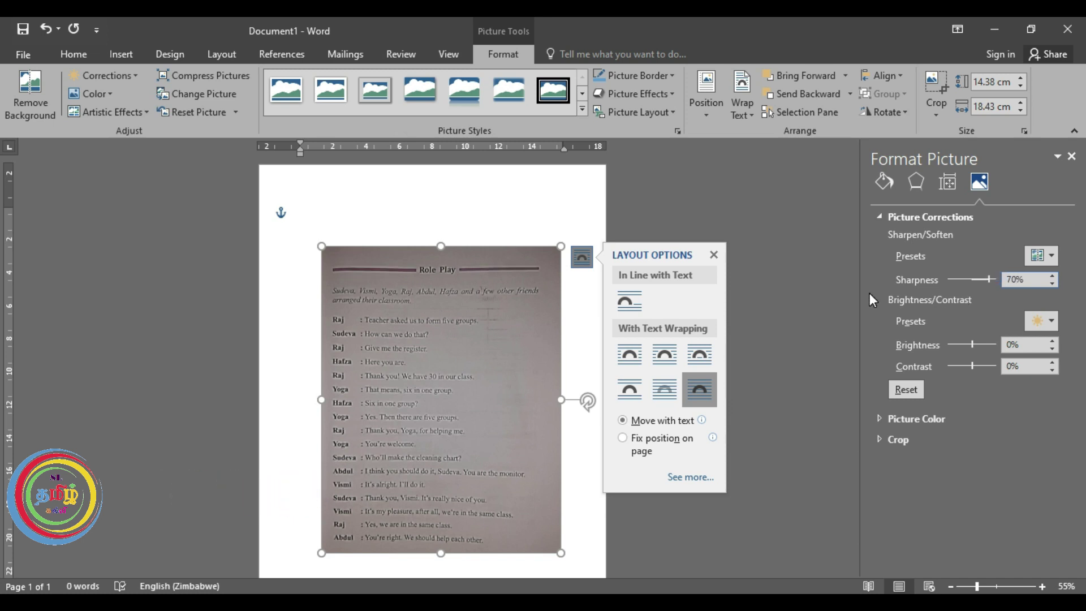
{"action": "left_click", "coordinate": [715, 254]}
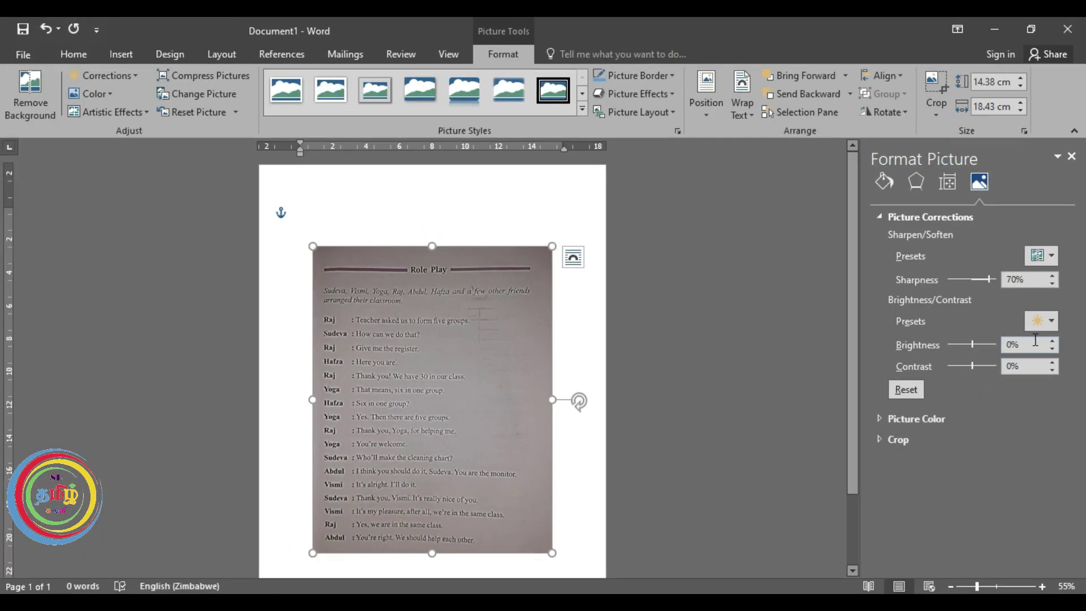
Step: Set the picture's brightness to 50% and its contrast to about -37%, leaving the picture deselected
{"action": "left_click_drag", "start_coordinate": [985, 346], "coordinate": [894, 347]}
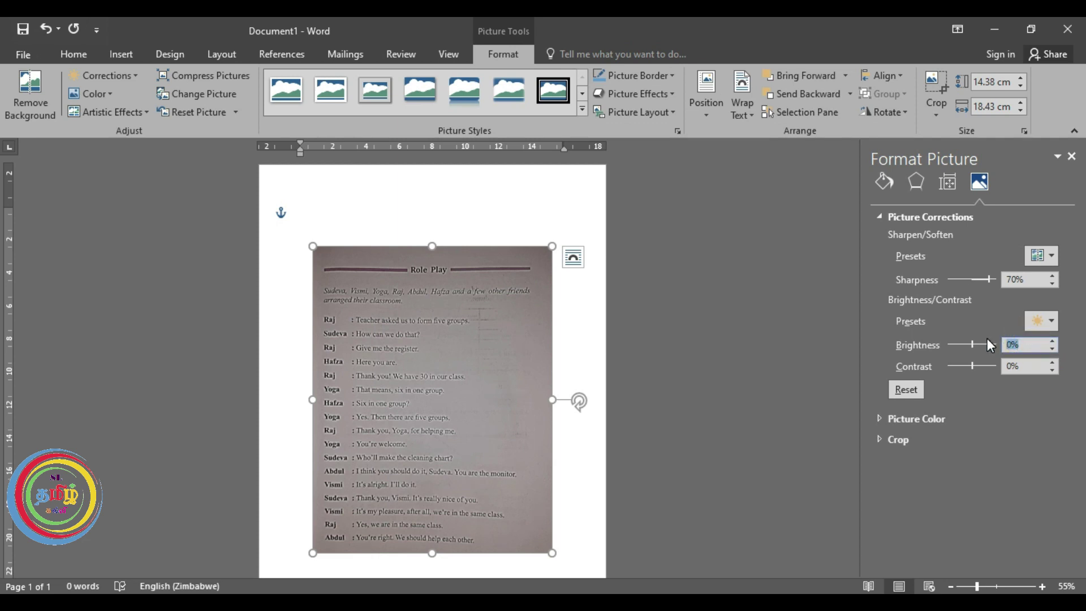
{"action": "type", "text": "50"}
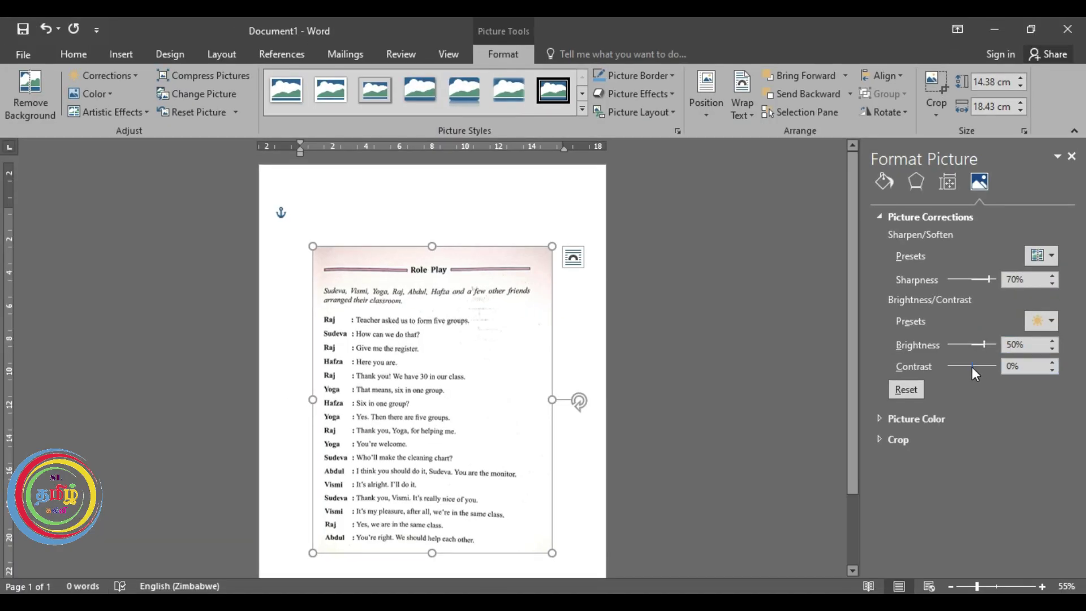
{"action": "left_click_drag", "start_coordinate": [972, 366], "coordinate": [961, 369]}
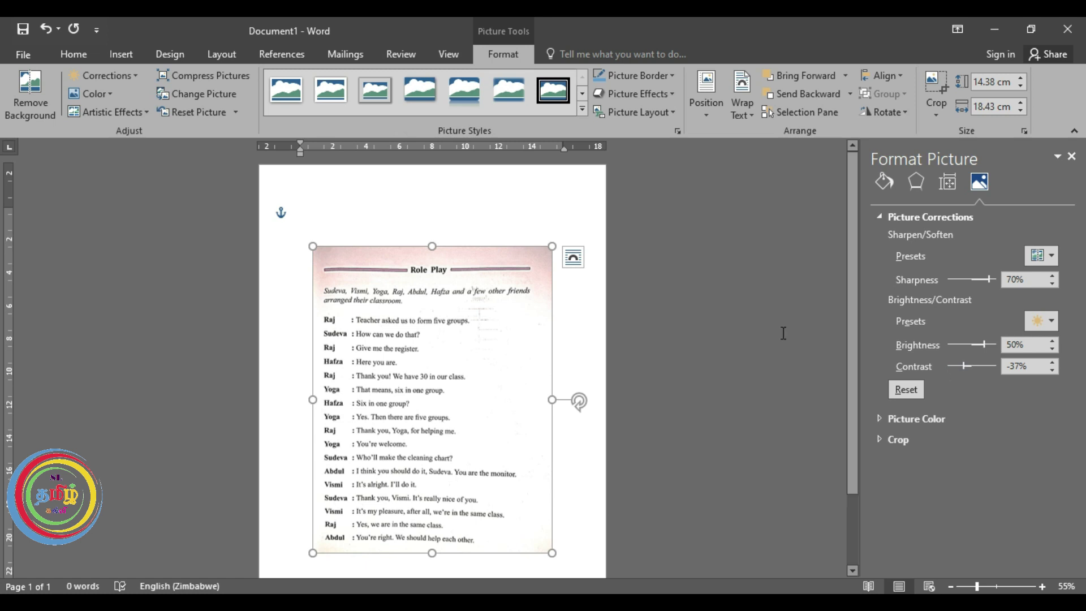
{"action": "left_click", "coordinate": [600, 322]}
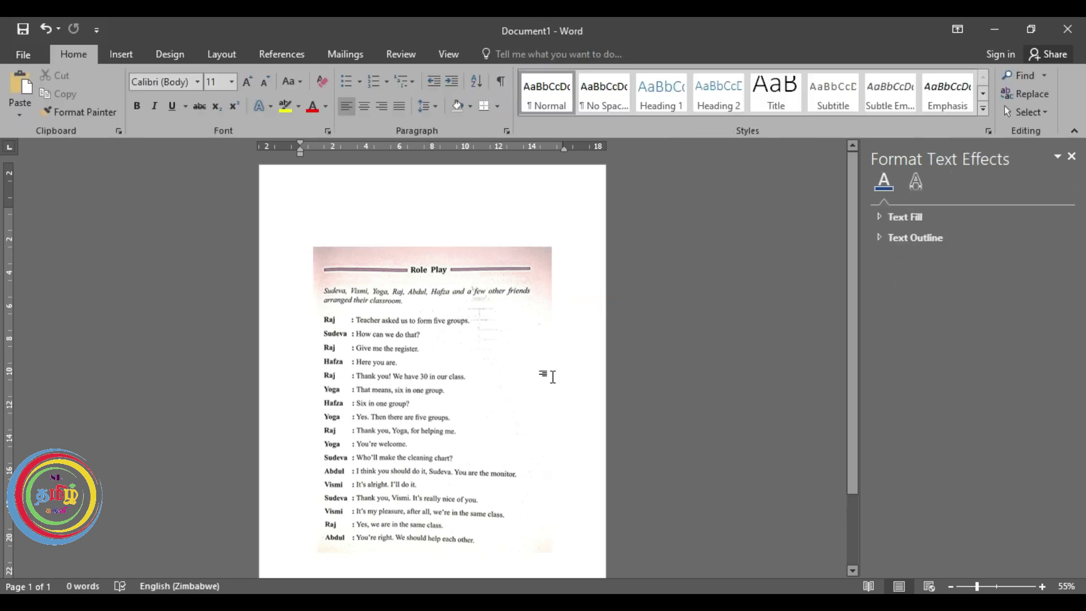
{"action": "scroll", "coordinate": [548, 373], "scroll_direction": "down", "scroll_amount": 1}
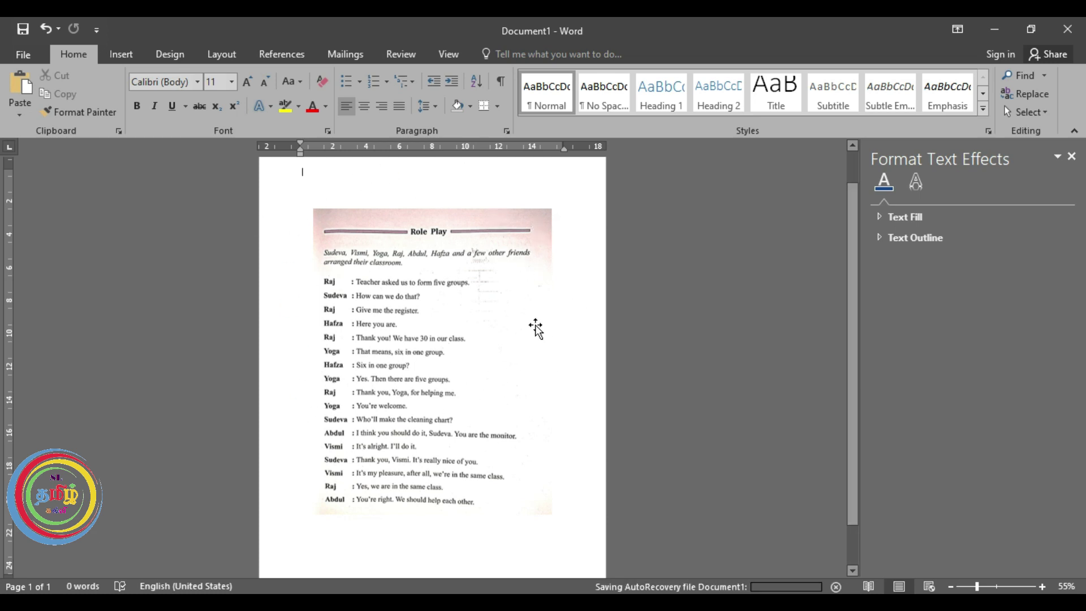
Step: Save the document to the Desktop as a PDF named Doc1 and return to the document
{"action": "left_click", "coordinate": [33, 55]}
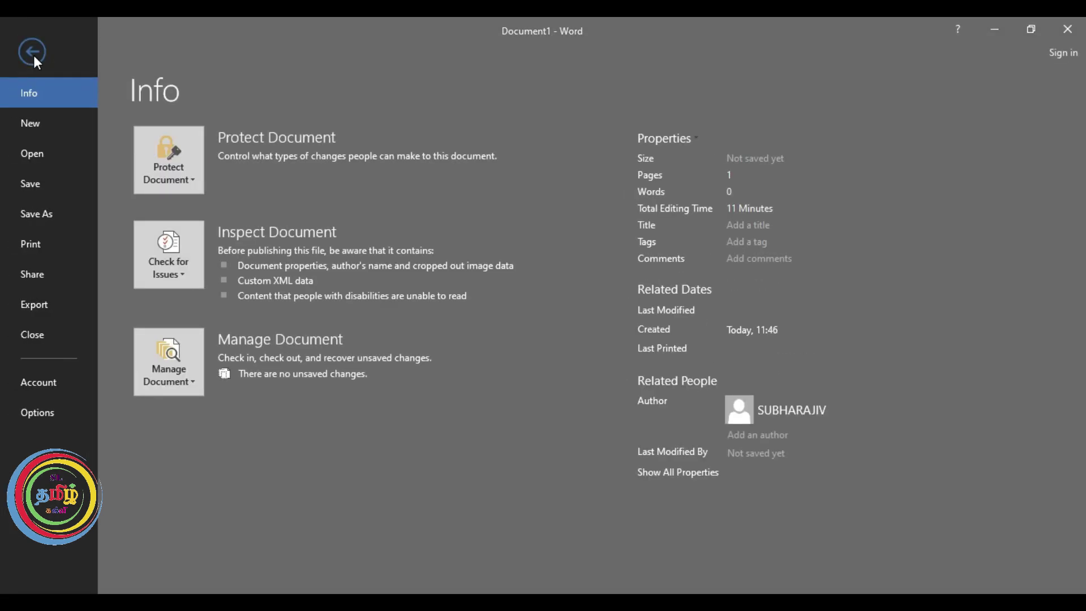
{"action": "left_click", "coordinate": [52, 210]}
{"action": "left_click", "coordinate": [472, 178]}
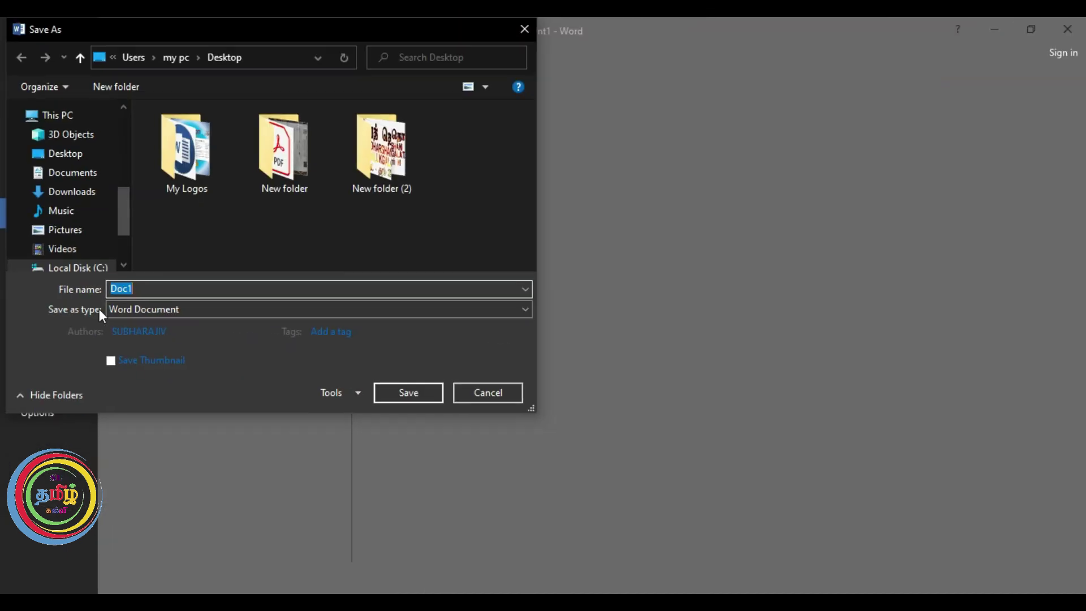
{"action": "left_click", "coordinate": [282, 298]}
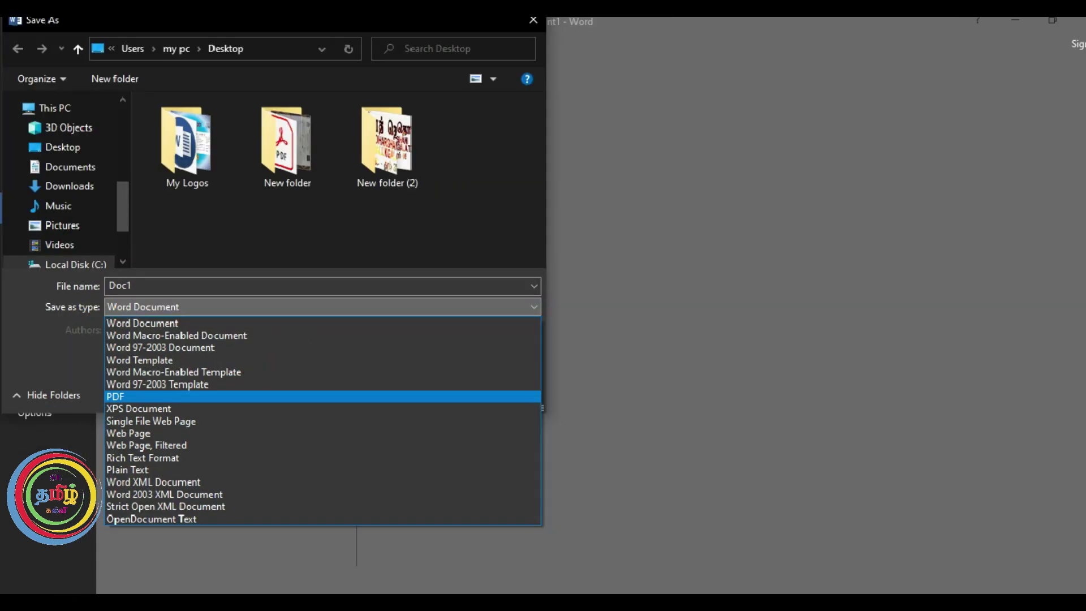
{"action": "key", "text": "Escape"}
{"action": "left_click", "coordinate": [162, 310]}
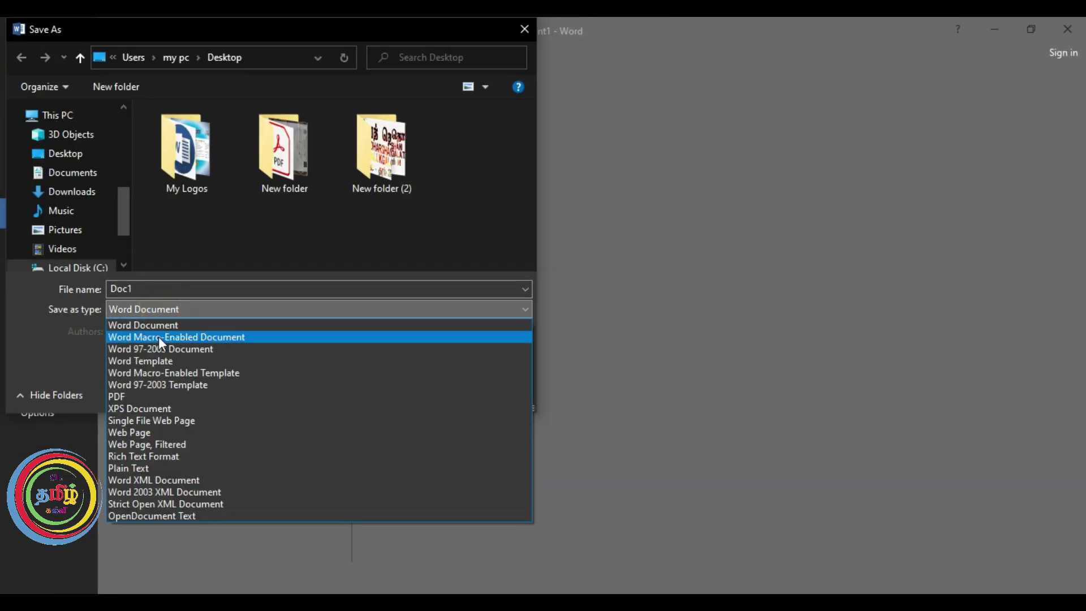
{"action": "left_click", "coordinate": [154, 393]}
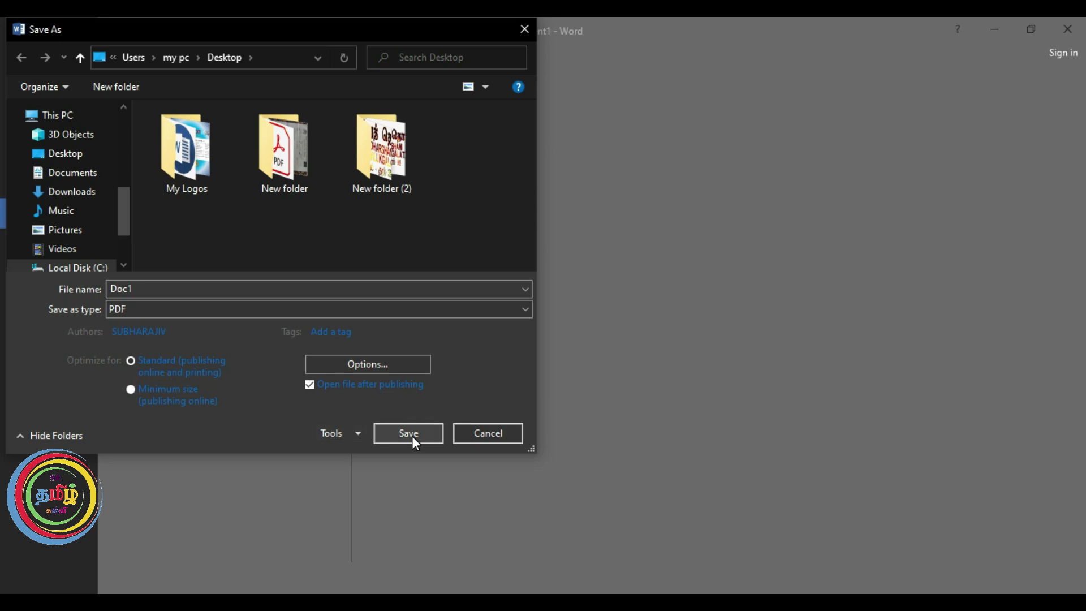
{"action": "left_click", "coordinate": [412, 435]}
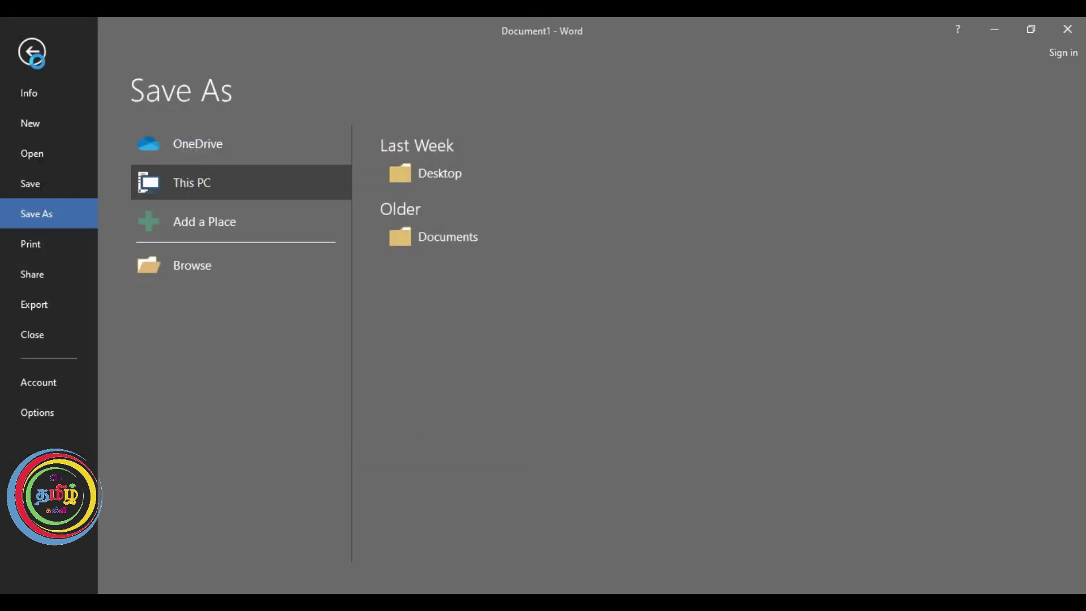
{"action": "left_click", "coordinate": [32, 52]}
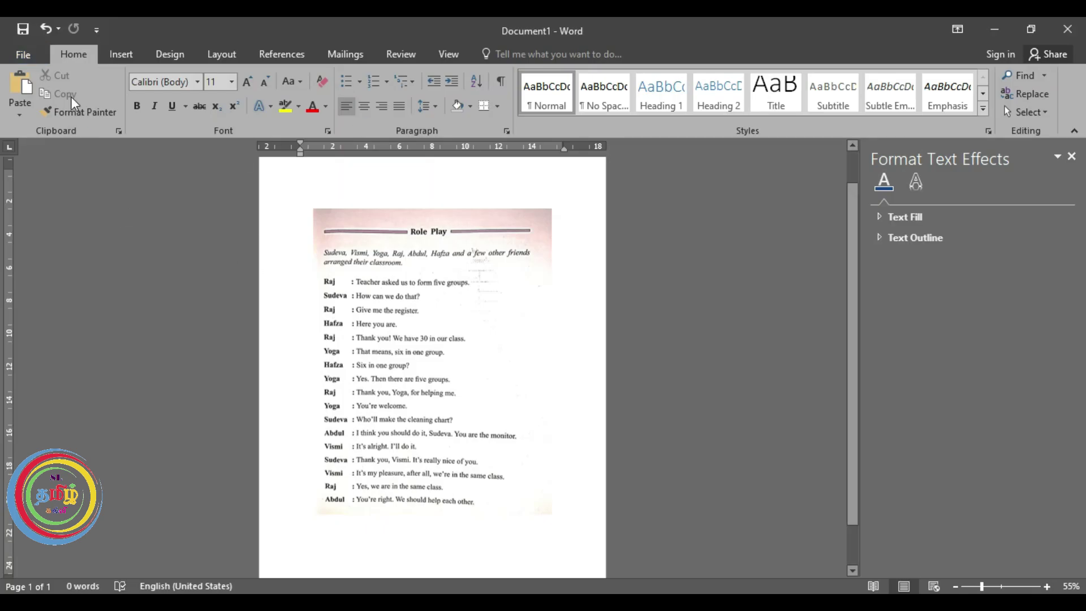
Step: Look over the published Doc1.pdf in Adobe Acrobat Reader and create a new blank document in Word
{"action": "left_click", "coordinate": [34, 59]}
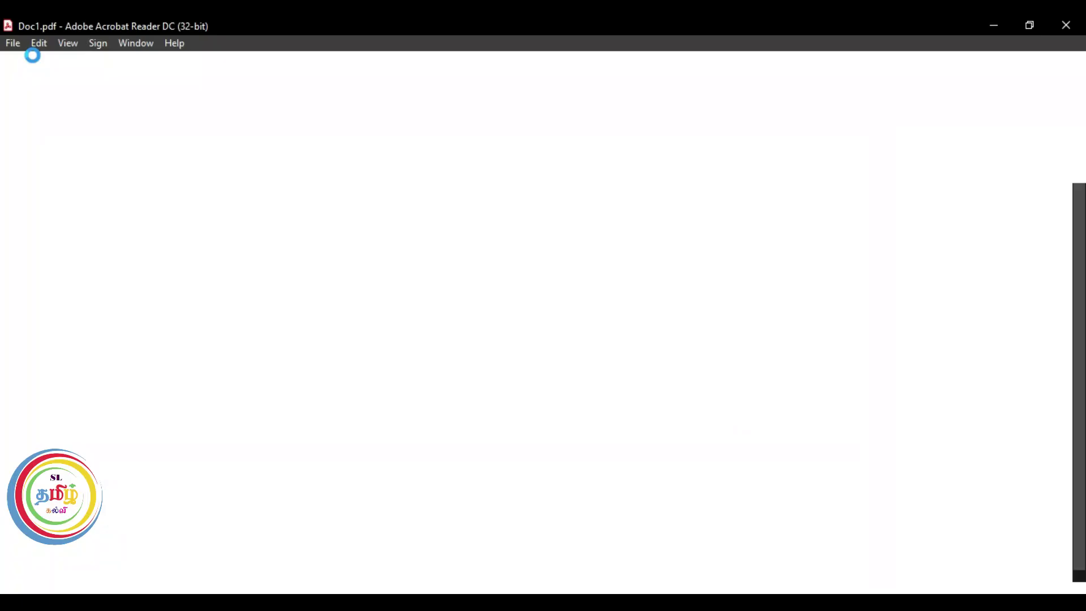
{"action": "scroll", "coordinate": [410, 219], "scroll_direction": "down", "scroll_amount": 3}
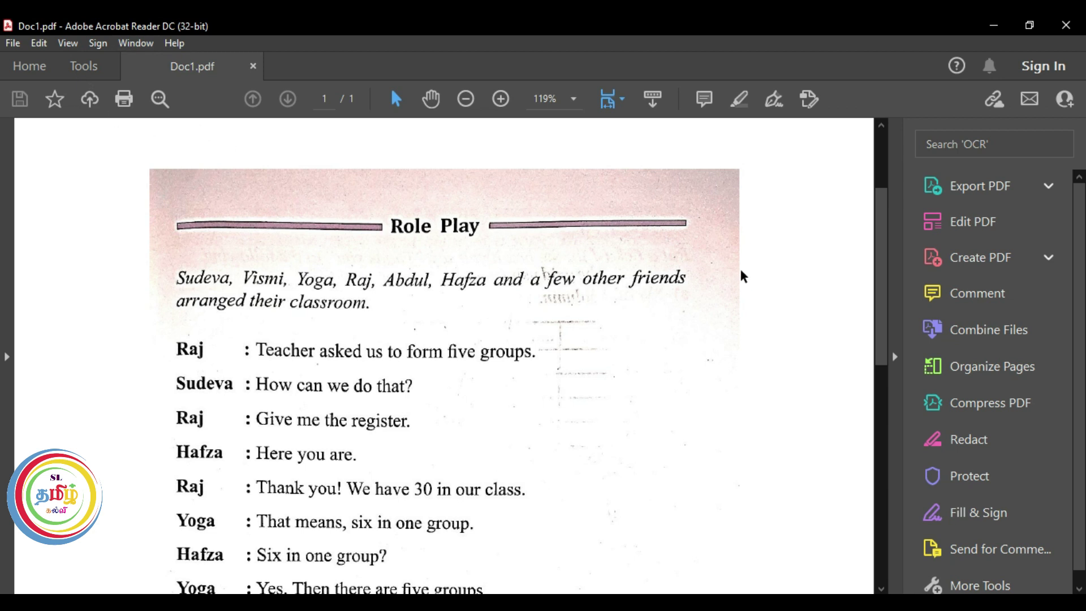
{"action": "scroll", "coordinate": [740, 277], "scroll_direction": "down", "scroll_amount": 1}
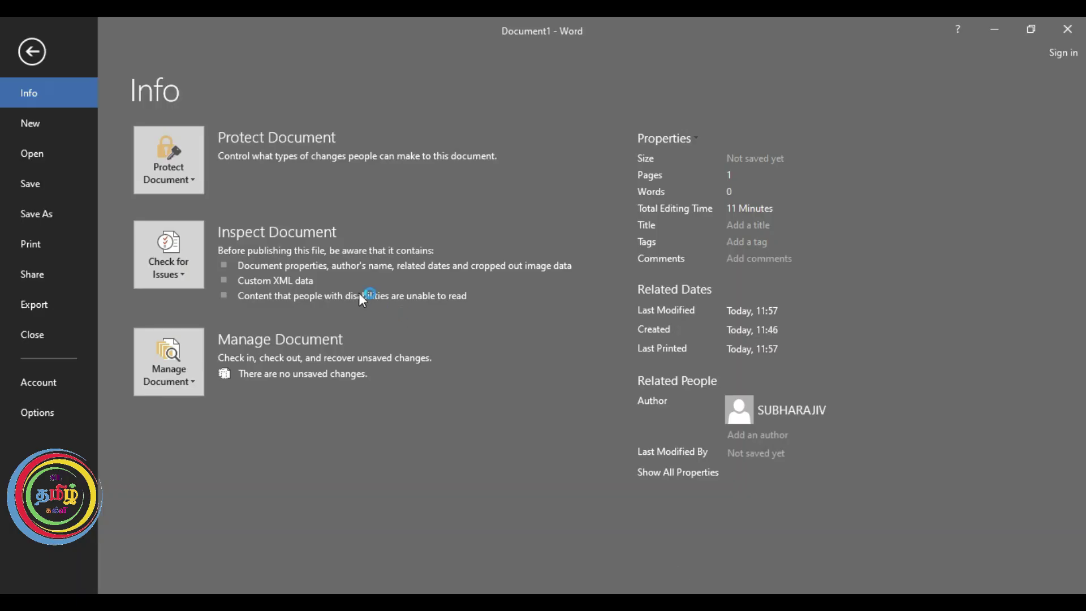
{"action": "left_click", "coordinate": [55, 129]}
{"action": "left_click", "coordinate": [212, 284]}
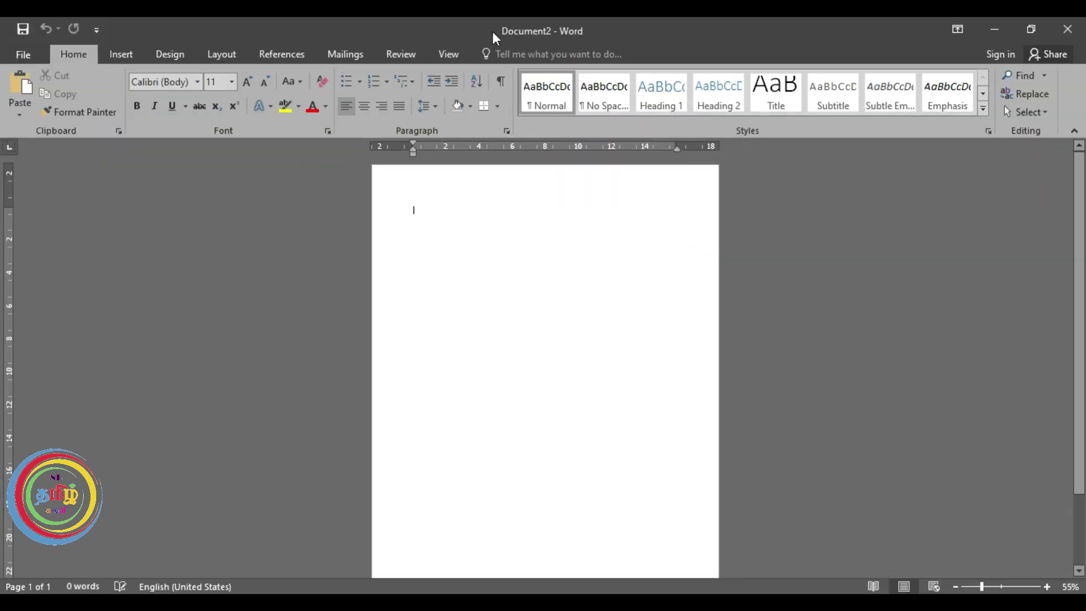
Step: Switch the blank document to Outline view and show the master document commands
{"action": "left_click", "coordinate": [445, 86]}
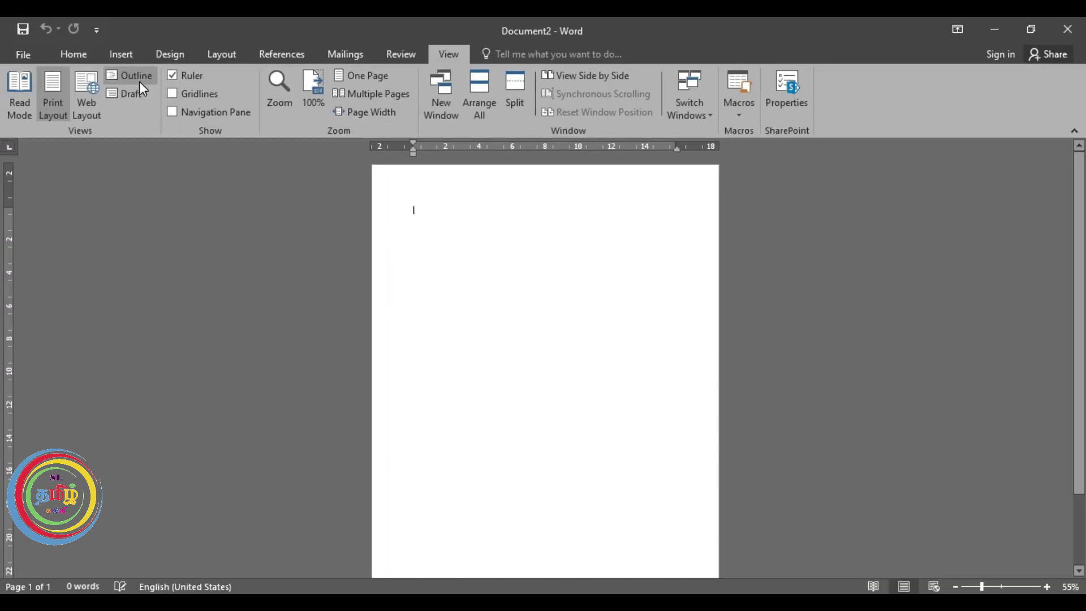
{"action": "left_click", "coordinate": [139, 77]}
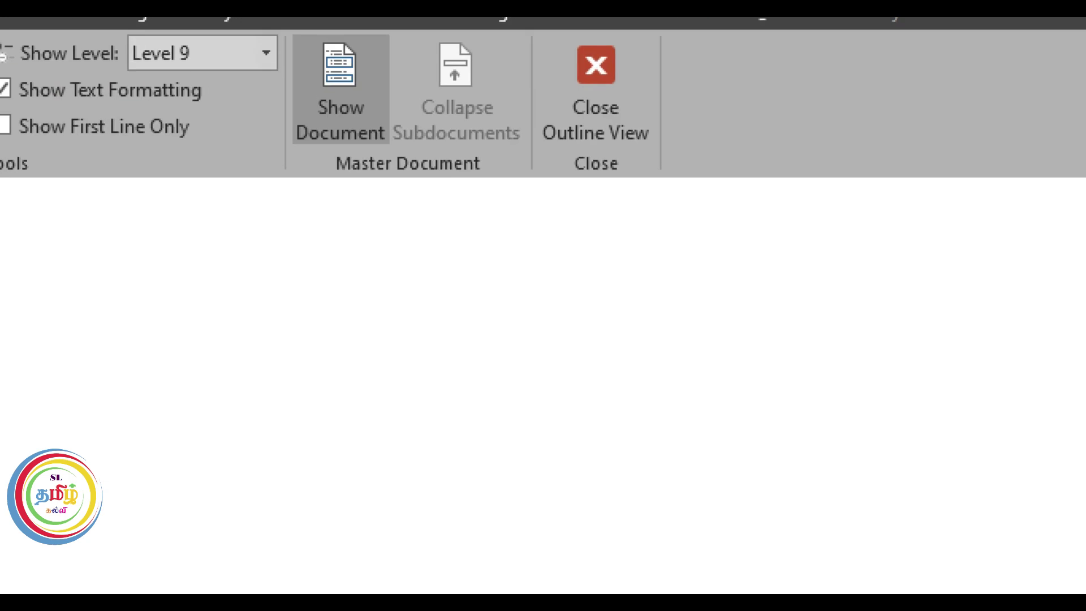
{"action": "left_click", "coordinate": [350, 115]}
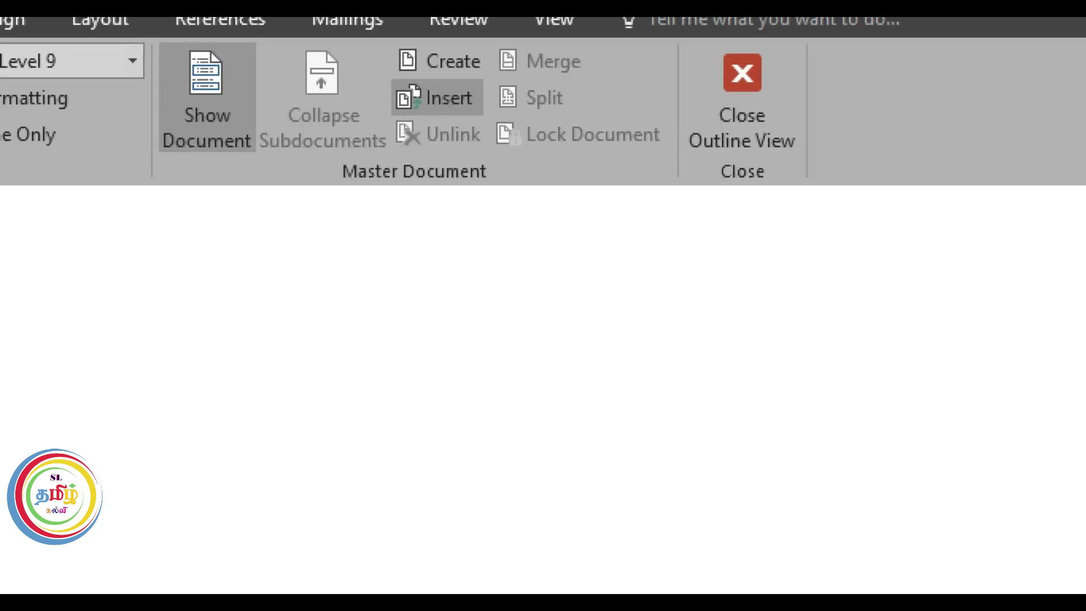
Step: Insert the Doc1 PDF from the Desktop as a subdocument and accept its conversion to editable Word text
{"action": "left_click", "coordinate": [470, 101]}
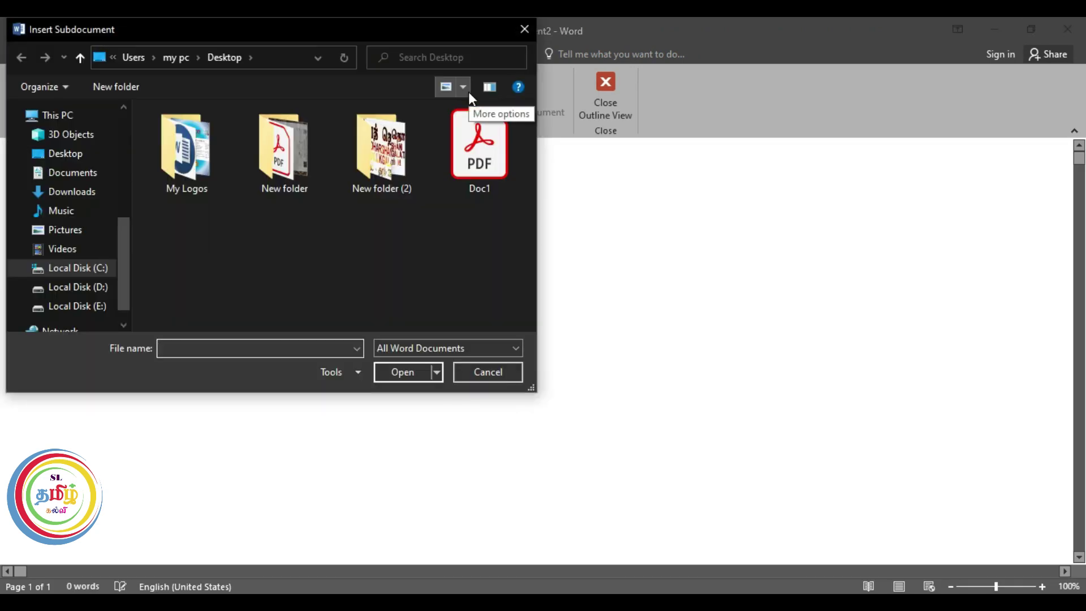
{"action": "left_click", "coordinate": [477, 163]}
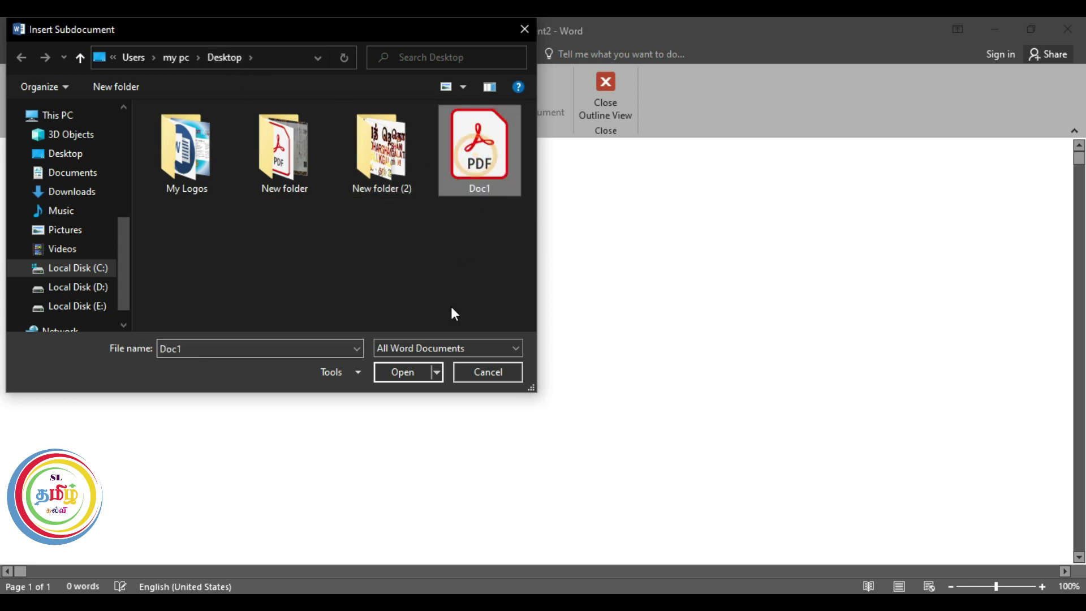
{"action": "left_click", "coordinate": [400, 371]}
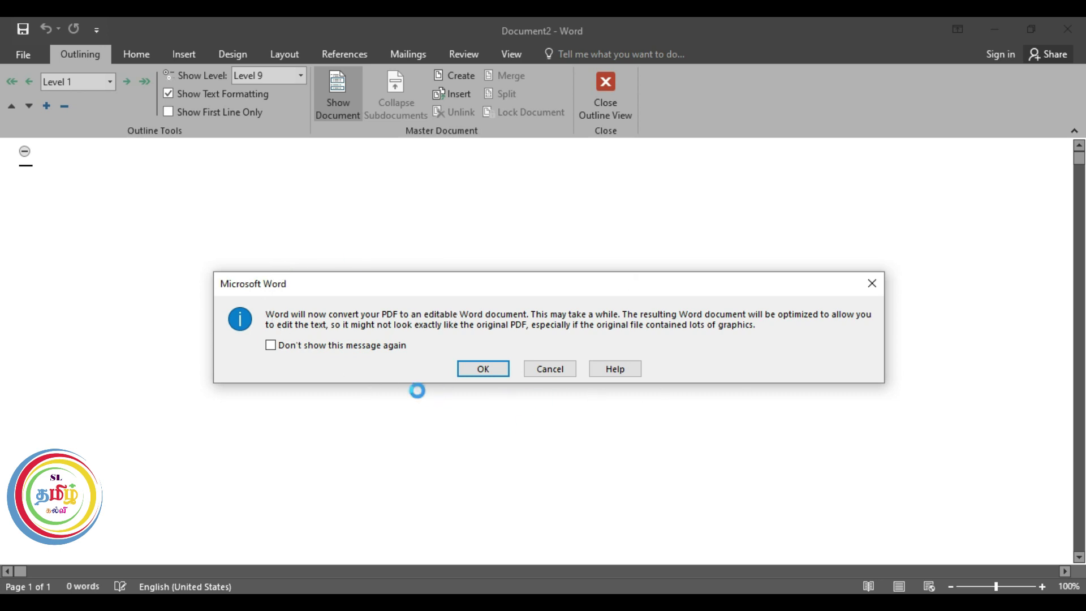
{"action": "left_click", "coordinate": [483, 370]}
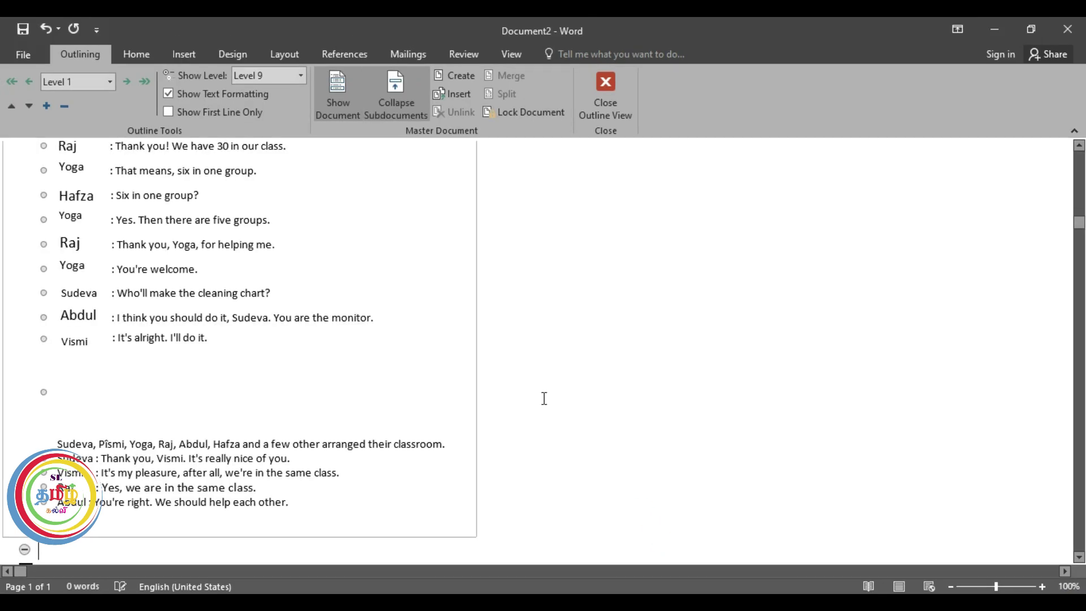
Step: Check the converted dialogue text and close Outline view
{"action": "scroll", "coordinate": [397, 370], "scroll_direction": "up", "scroll_amount": 3}
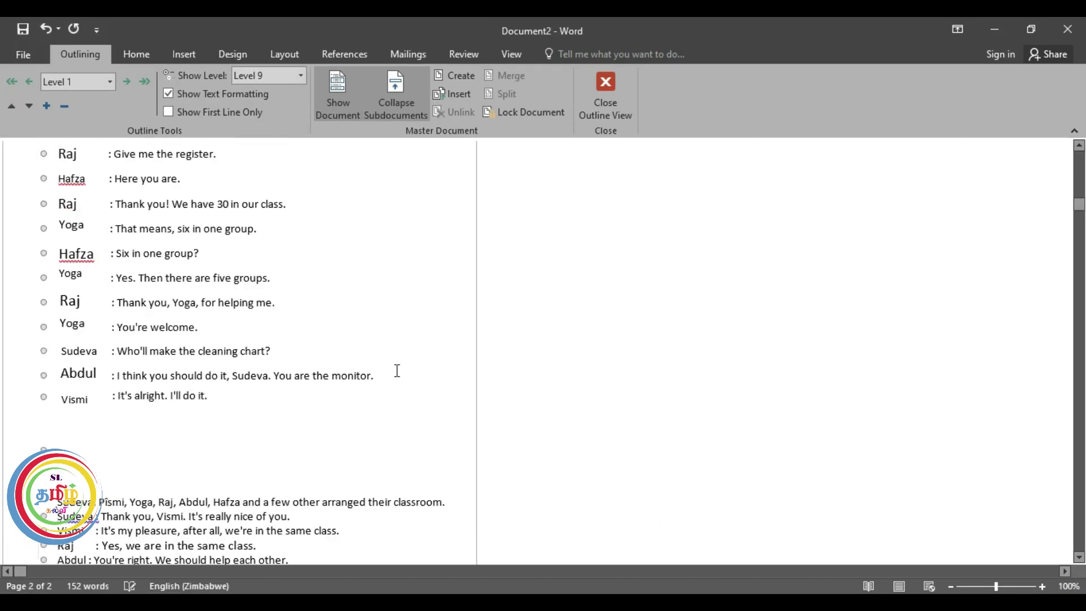
{"action": "scroll", "coordinate": [397, 371], "scroll_direction": "down", "scroll_amount": 3}
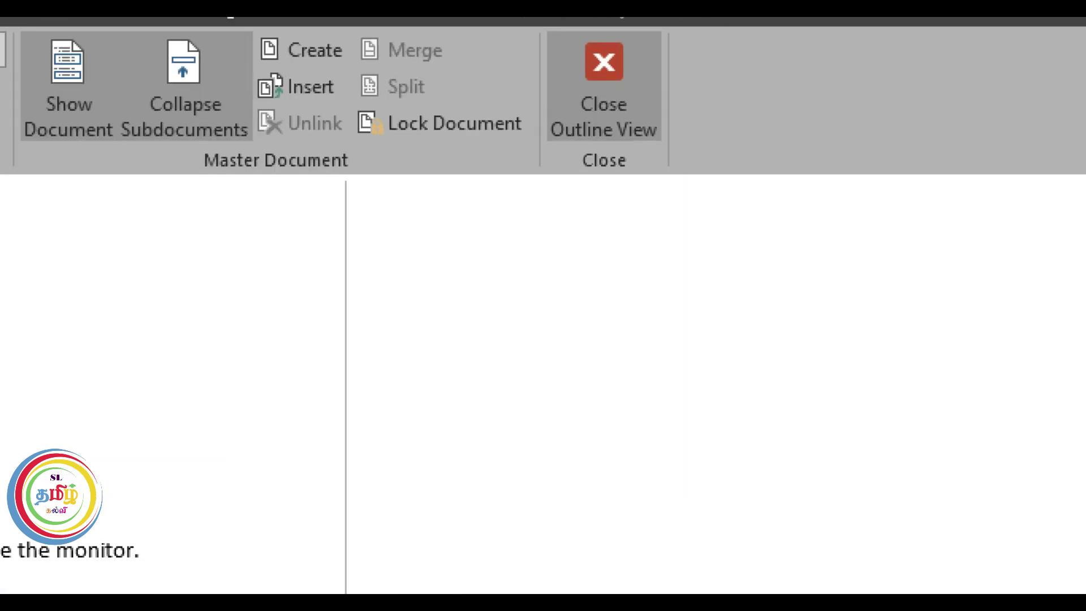
{"action": "left_click", "coordinate": [610, 101]}
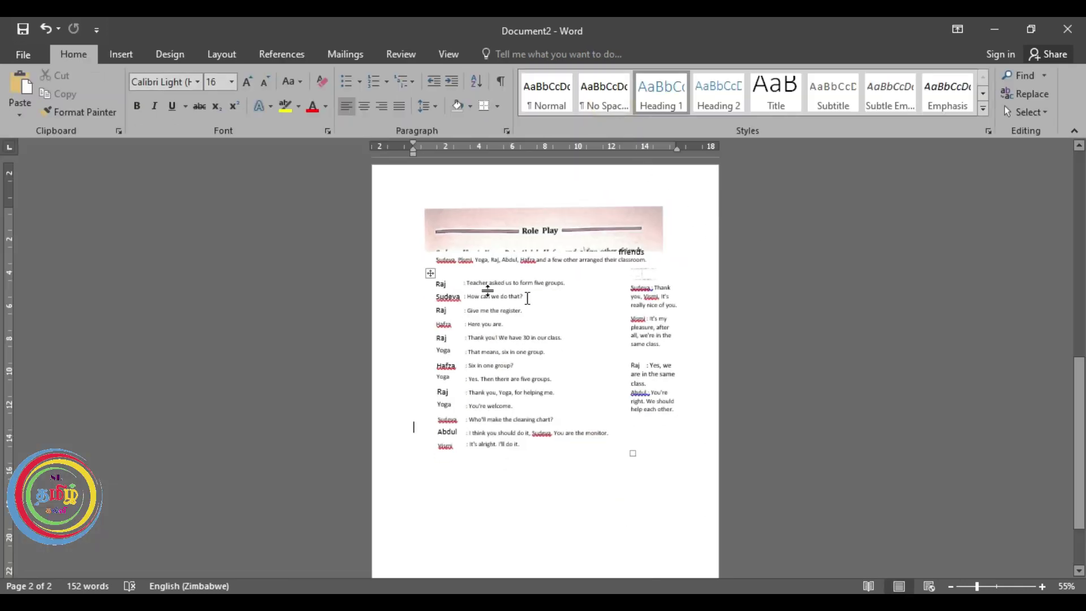
Step: Delete the leftover pink Role Play heading image above the converted dialogue
{"action": "left_click", "coordinate": [425, 282]}
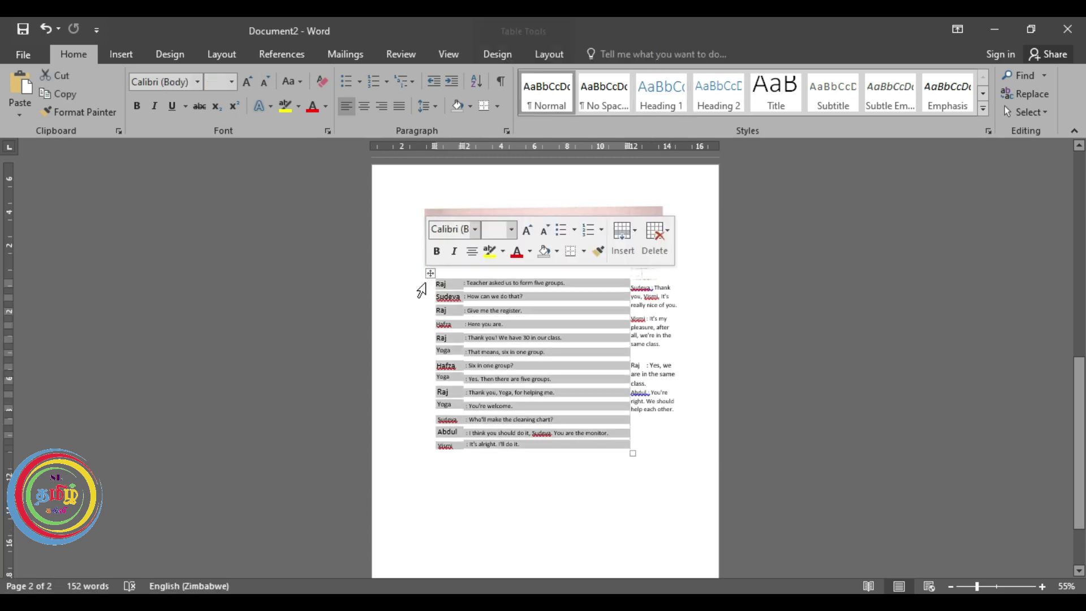
{"action": "left_click", "coordinate": [708, 264]}
{"action": "left_click", "coordinate": [596, 207]}
{"action": "scroll", "coordinate": [572, 368], "scroll_direction": "up", "scroll_amount": 2}
{"action": "key", "text": "Delete"}
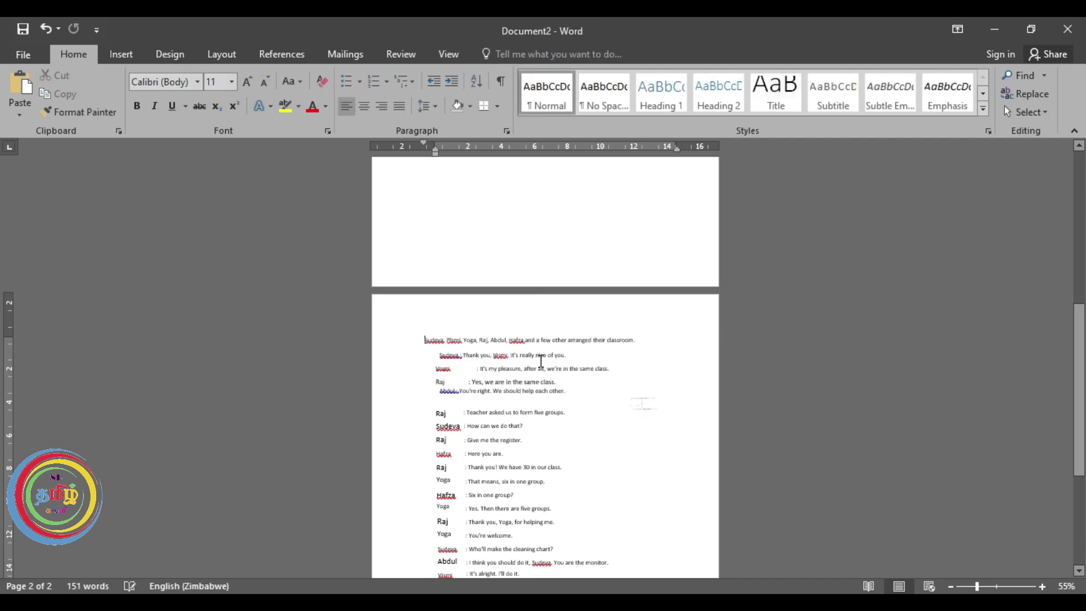
Step: Examine the converted dialogue on page 2 at 95% zoom, from the introductory sentence to the last table row
{"action": "scroll", "coordinate": [594, 377], "scroll_direction": "down", "scroll_amount": 3}
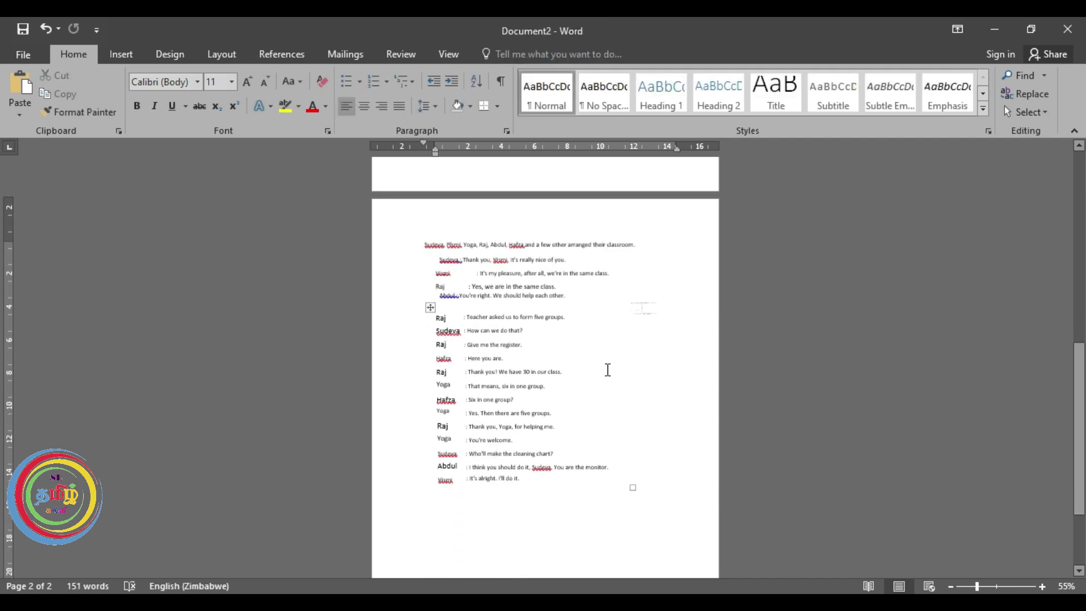
{"action": "scroll", "coordinate": [608, 370], "scroll_direction": "up", "scroll_amount": 4}
{"action": "scroll", "coordinate": [608, 370], "scroll_direction": "down", "scroll_amount": 4}
{"action": "scroll", "coordinate": [608, 370], "scroll_direction": "up", "scroll_amount": 6}
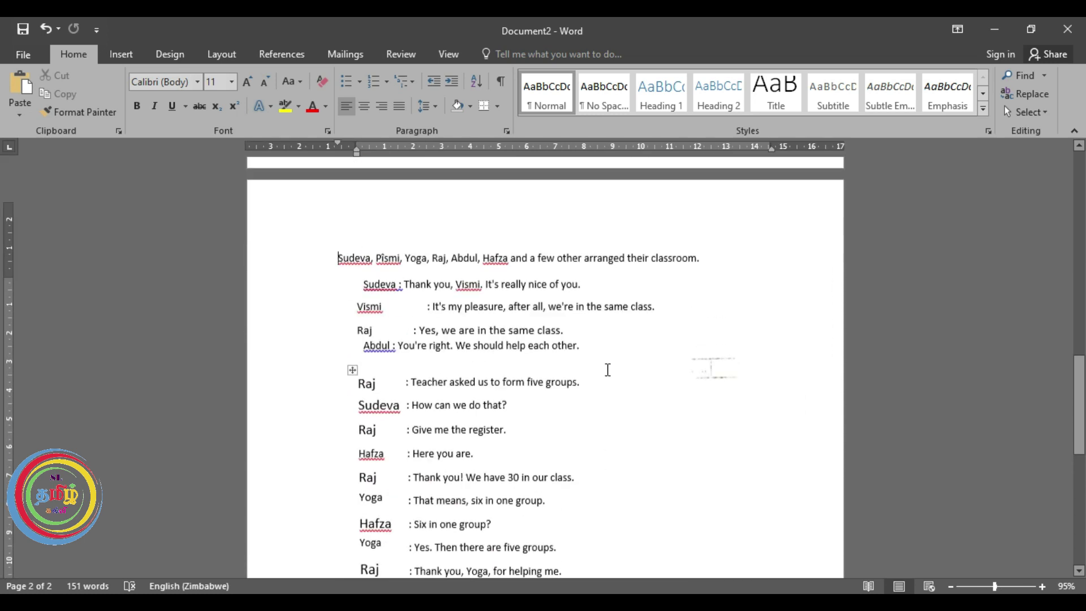
{"action": "scroll", "coordinate": [608, 370], "scroll_direction": "up", "scroll_amount": 2}
{"action": "scroll", "coordinate": [608, 370], "scroll_direction": "up", "scroll_amount": 2}
{"action": "scroll", "coordinate": [608, 370], "scroll_direction": "down", "scroll_amount": 7}
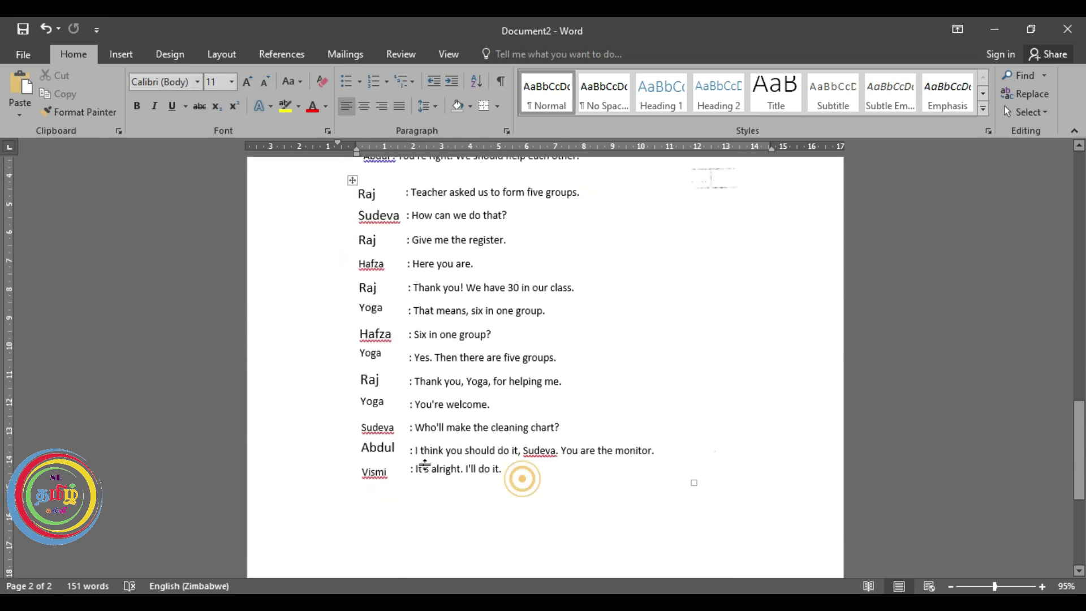
Step: Select and copy the dialogue lines from "Yes. Then there are five groups." to "It's alright. I'll do it."
{"action": "left_click_drag", "start_coordinate": [509, 468], "coordinate": [413, 359]}
{"action": "left_click", "coordinate": [402, 454]}
{"action": "key", "text": "ctrl+c"}
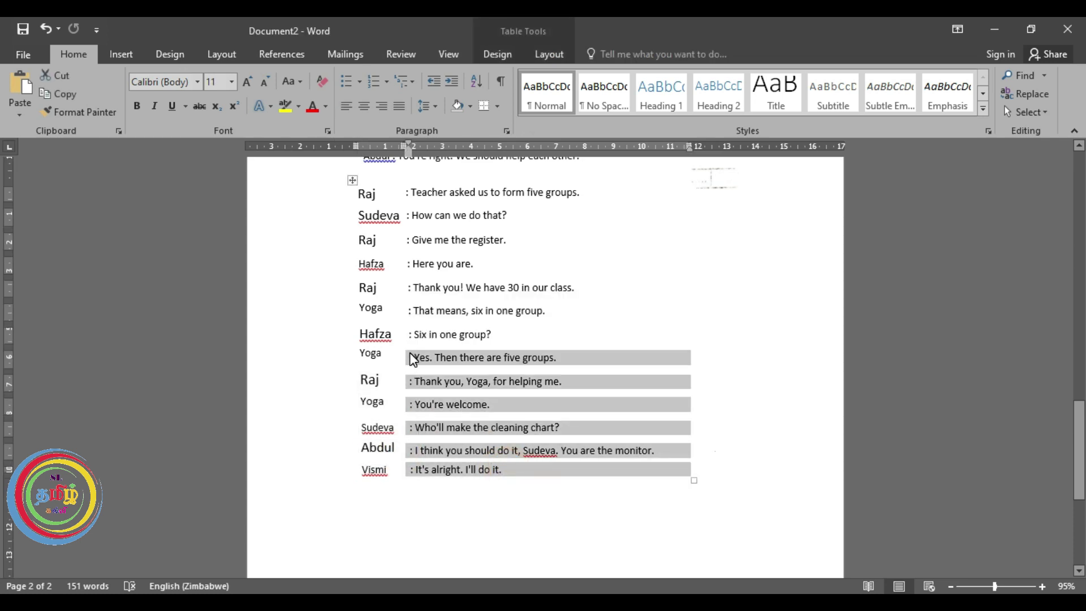
Step: Paste the copied dialogue lines onto the blank first page of the document
{"action": "scroll", "coordinate": [413, 360], "scroll_direction": "up", "scroll_amount": 15}
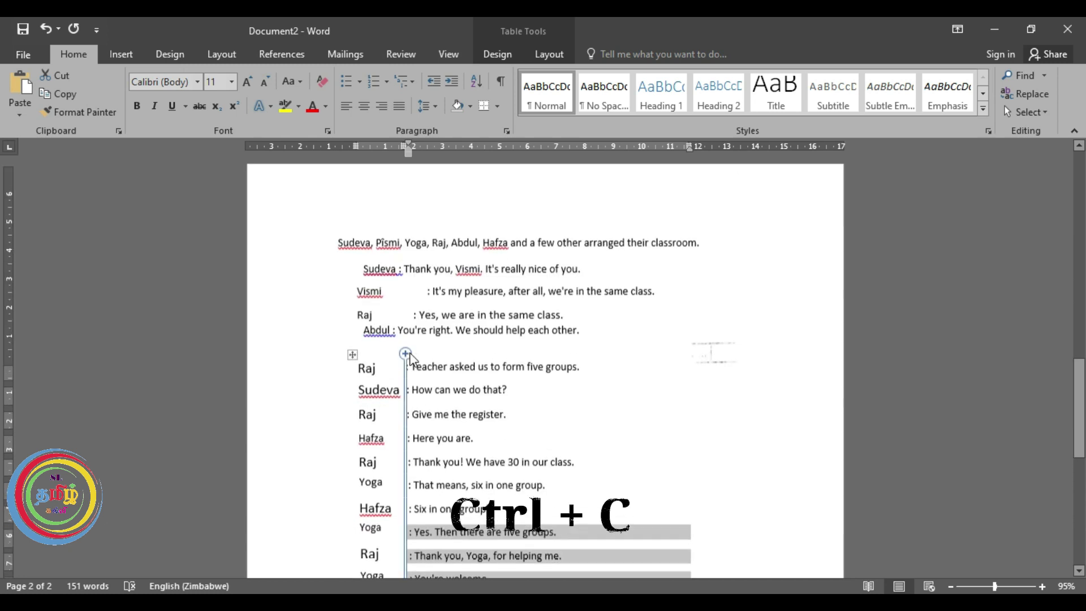
{"action": "left_click", "coordinate": [396, 245]}
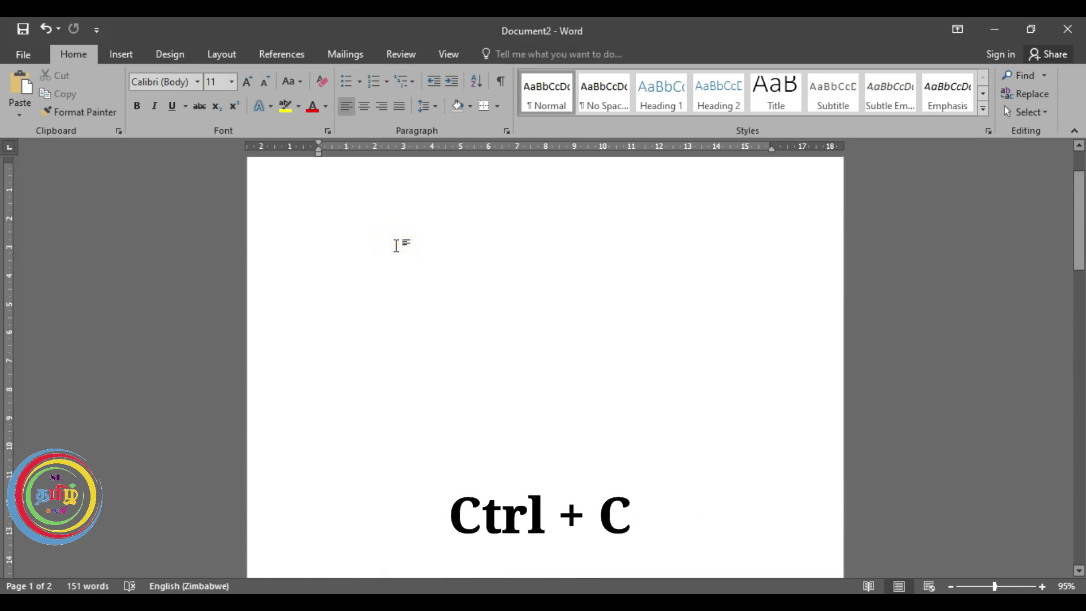
{"action": "key", "text": "ctrl+v"}
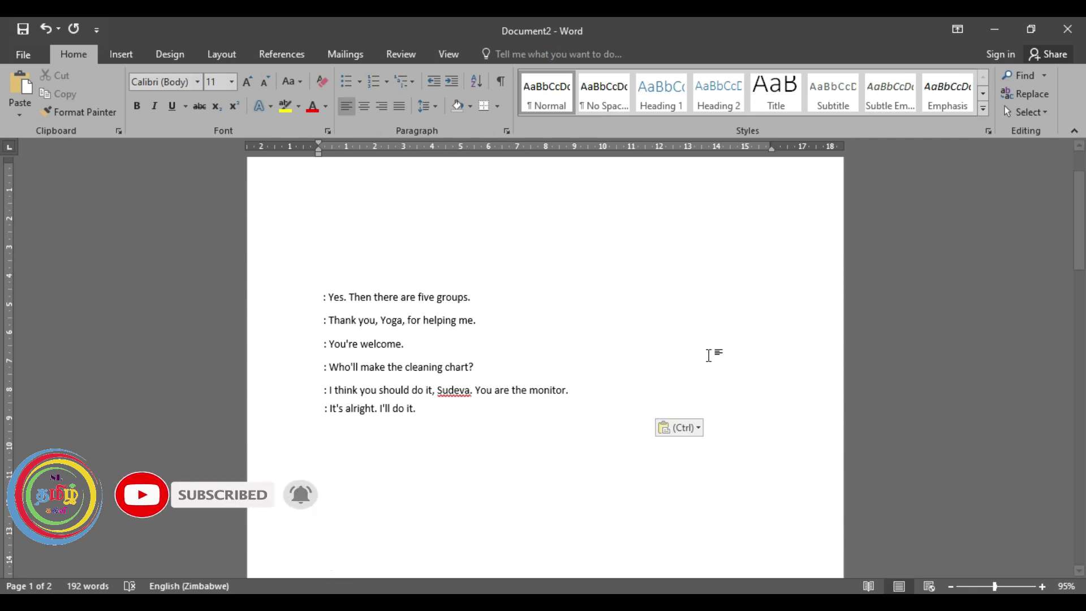
Step: Review the document at 35% zoom, from the pasted lines on page 1 to the end of page 2
{"action": "scroll", "coordinate": [639, 342], "scroll_direction": "down", "scroll_amount": 7}
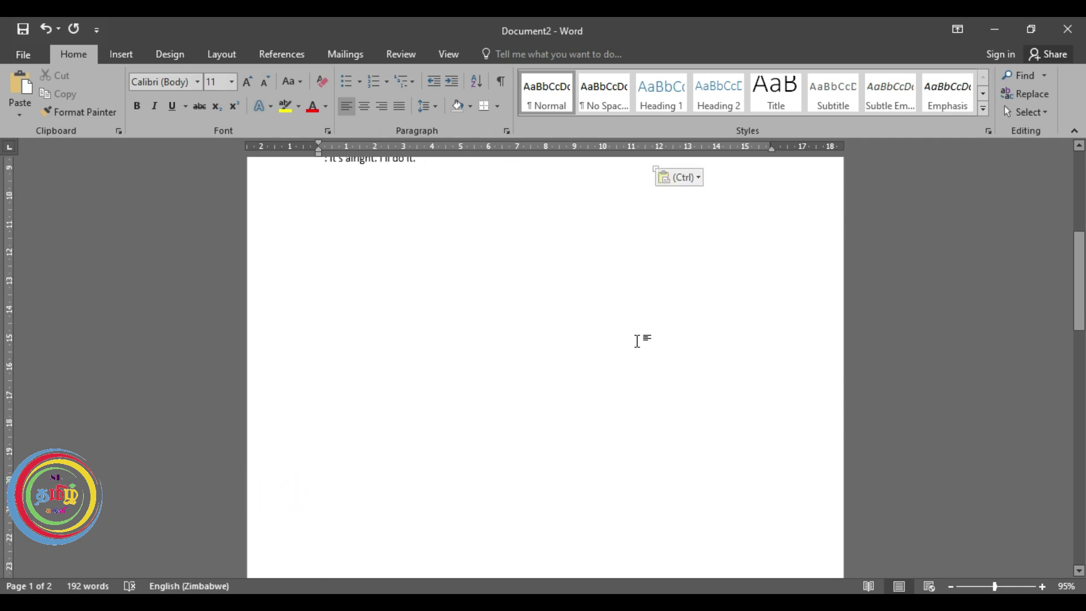
{"action": "scroll", "coordinate": [638, 341], "scroll_direction": "down", "scroll_amount": 6}
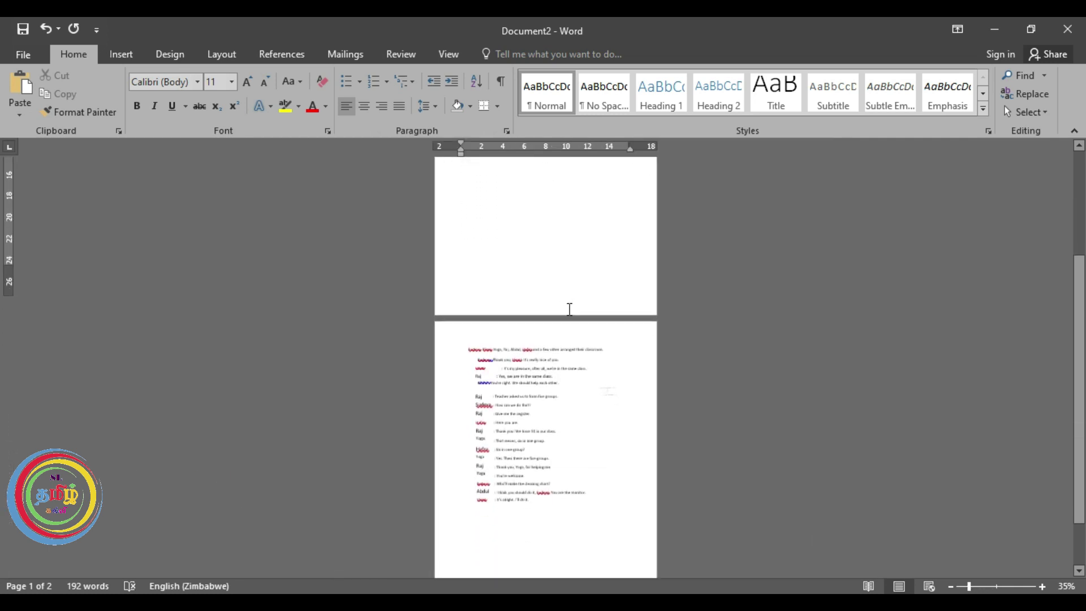
{"action": "scroll", "coordinate": [570, 308], "scroll_direction": "down", "scroll_amount": 2}
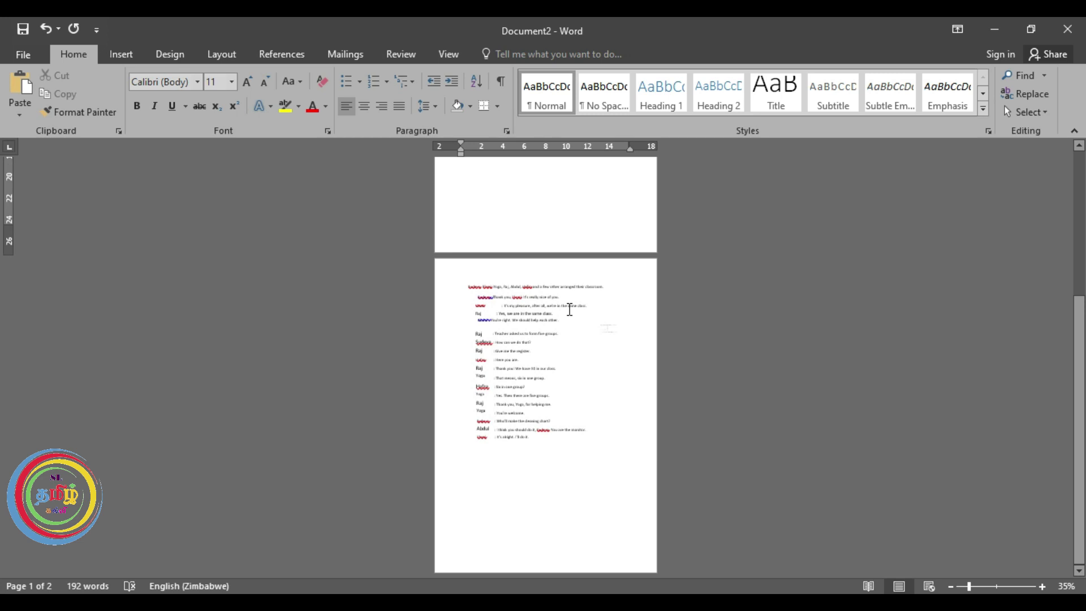